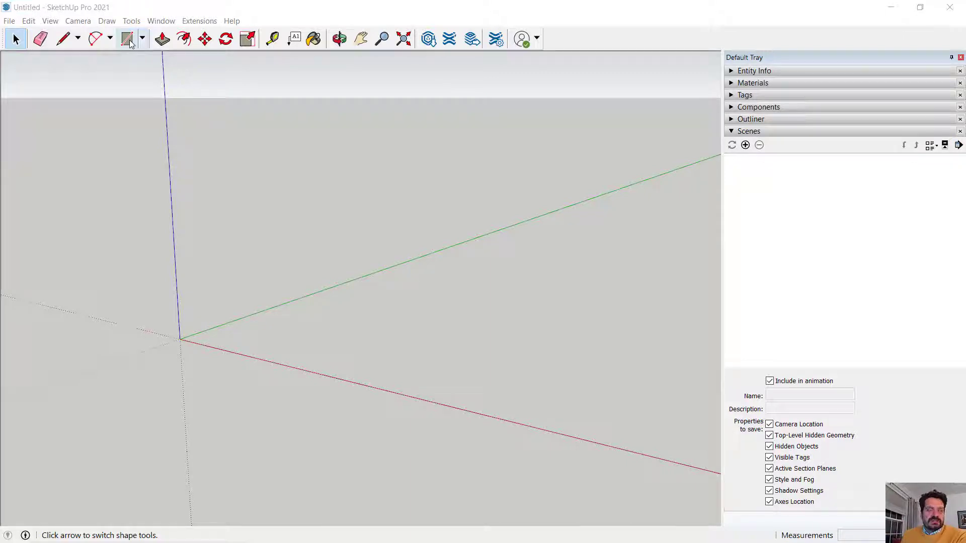
Draw a 12' by 12' rectangle on the ground plane, starting at the origin.
left_click(128, 41)
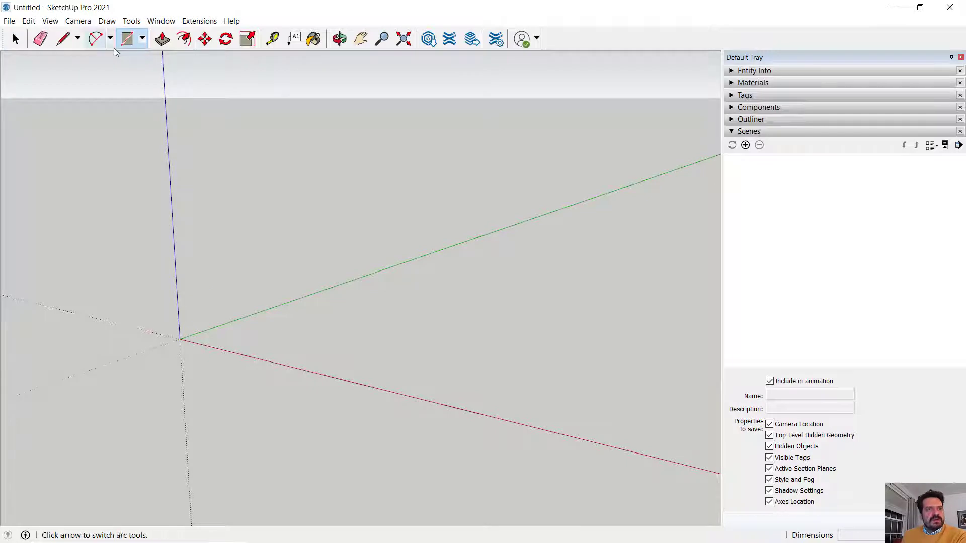
left_click(144, 39)
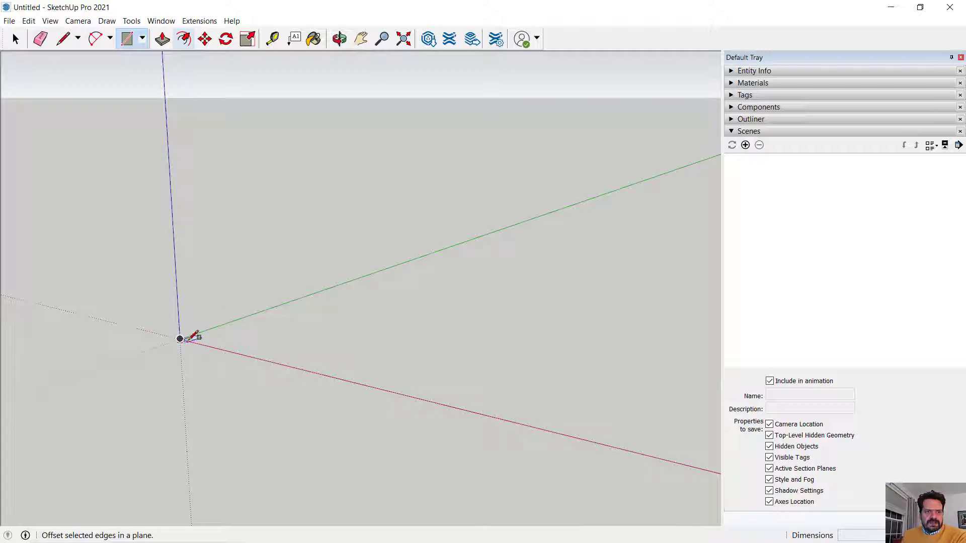
left_click(180, 338)
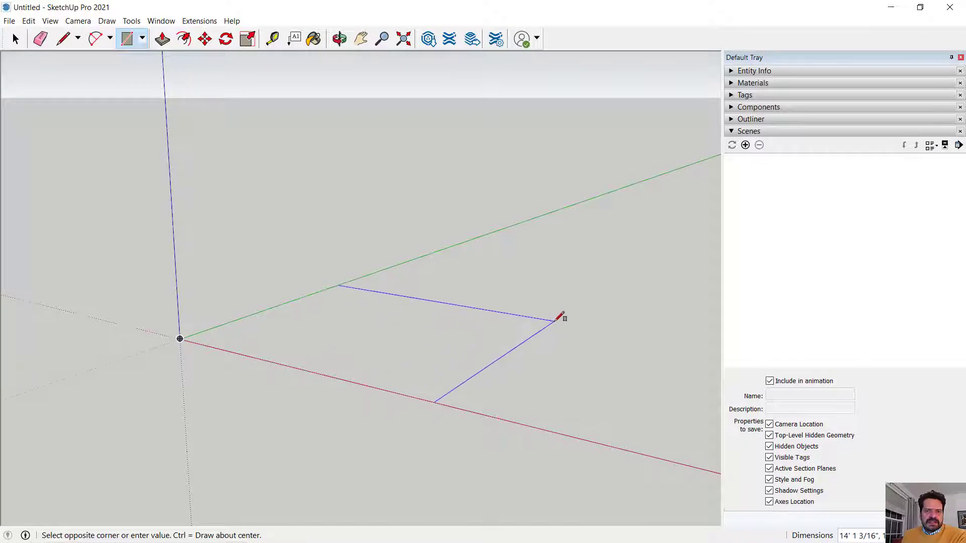
scroll(649, 304, "up", 1)
scroll(712, 277, "up", 1)
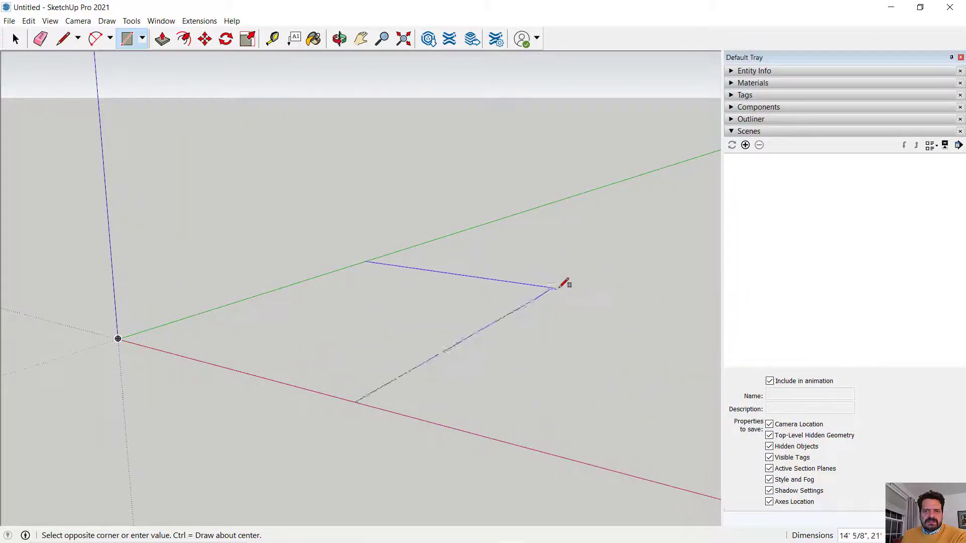
left_click(606, 300)
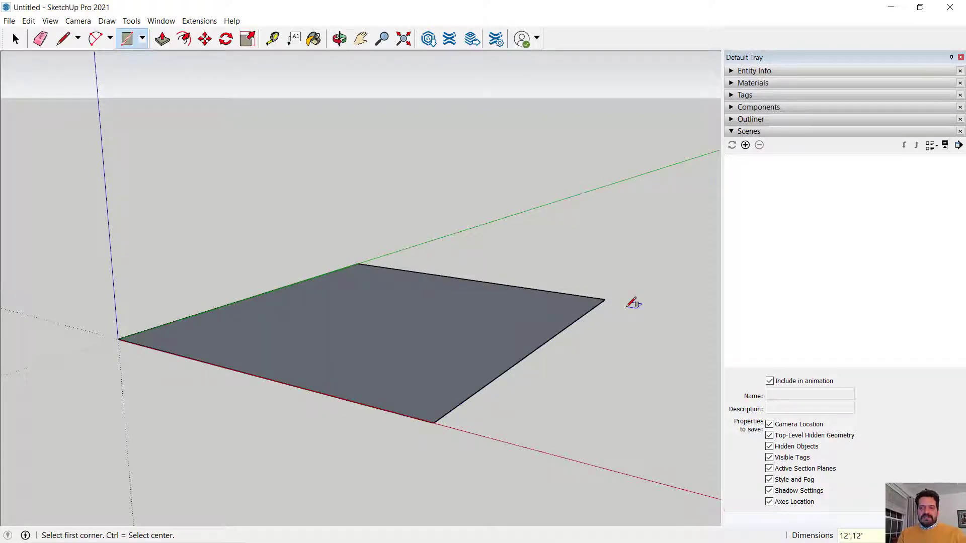
key("Return")
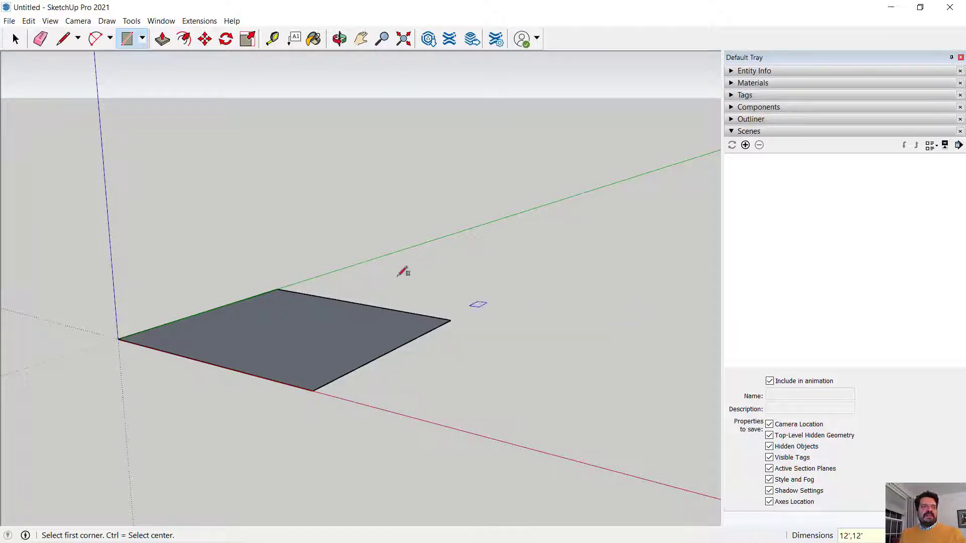
left_click(162, 38)
middle_click_drag(274, 338, 344, 393)
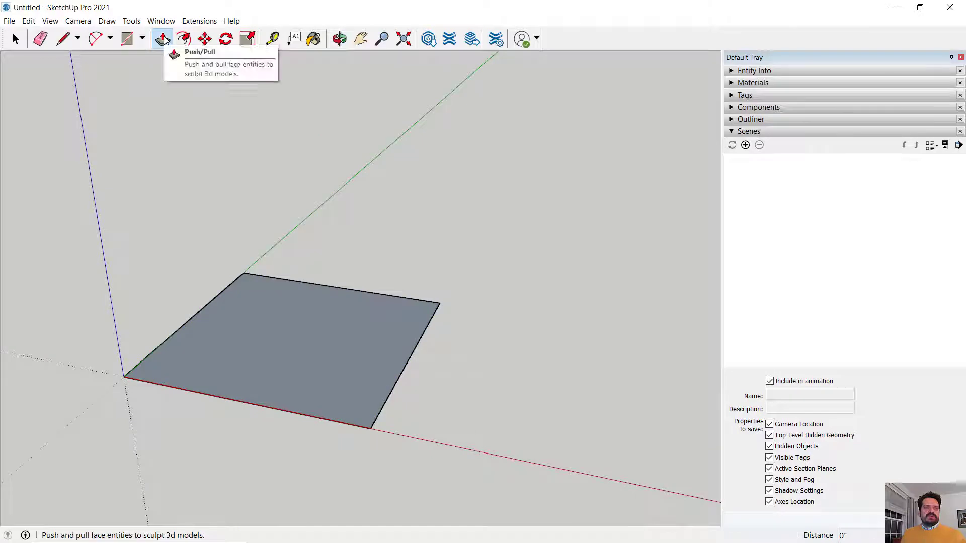
left_click_drag(307, 356, 267, 146)
key("Return")
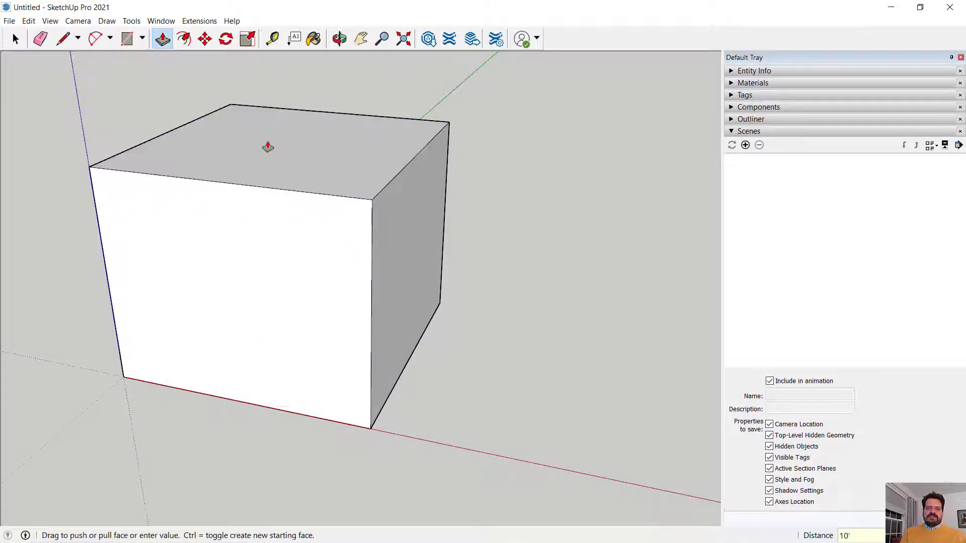
key("space")
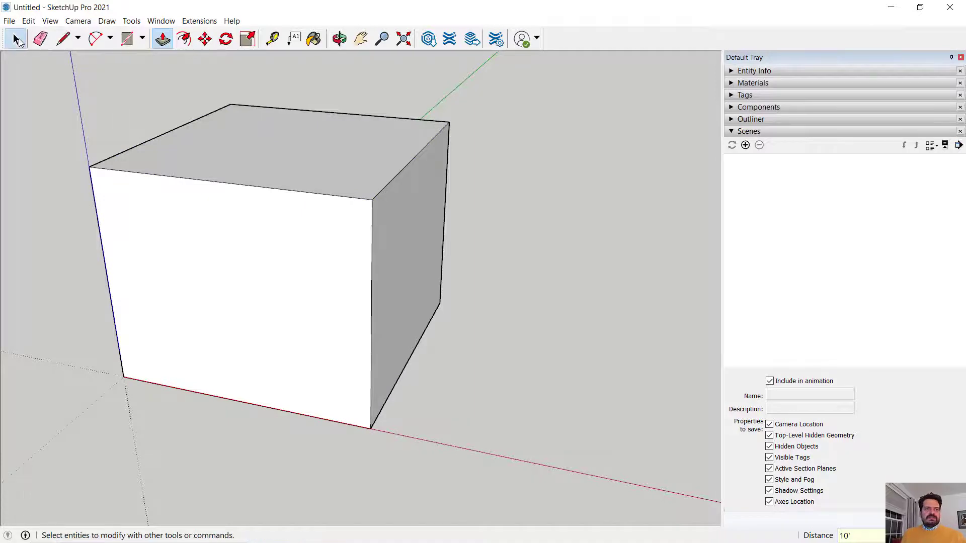
key("ctrl+z")
Push/Pull the square face upward into a box 10' high.
left_click(162, 39)
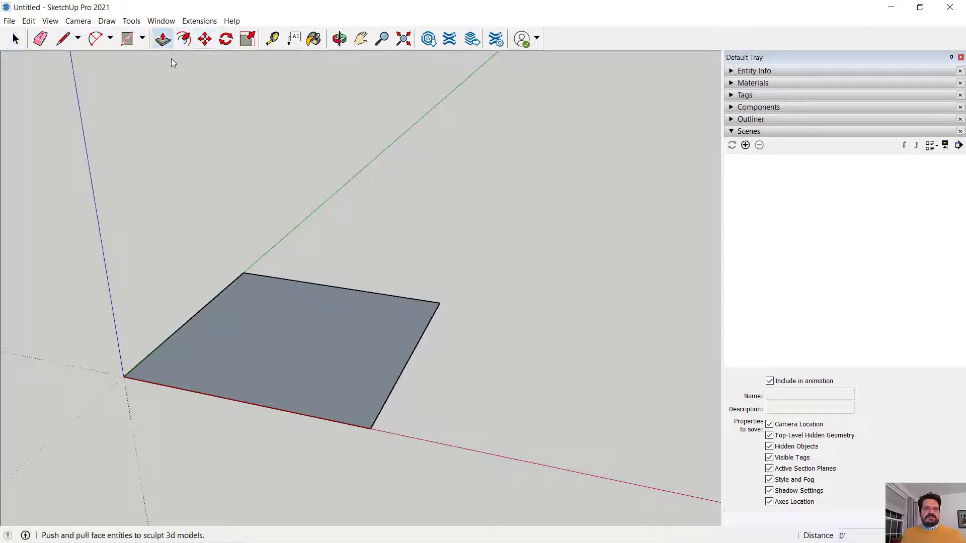
left_click_drag(295, 345, 284, 308)
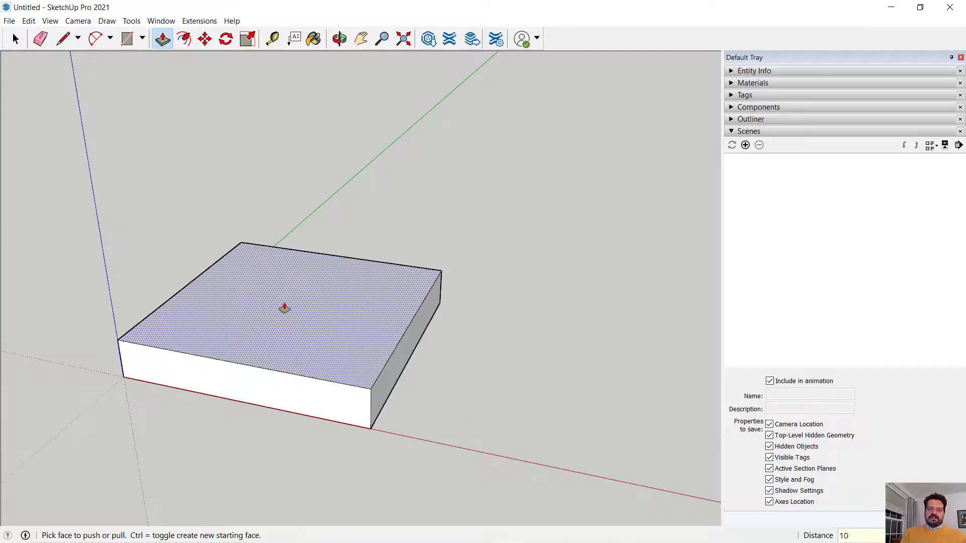
double_click(284, 307)
left_click(15, 39)
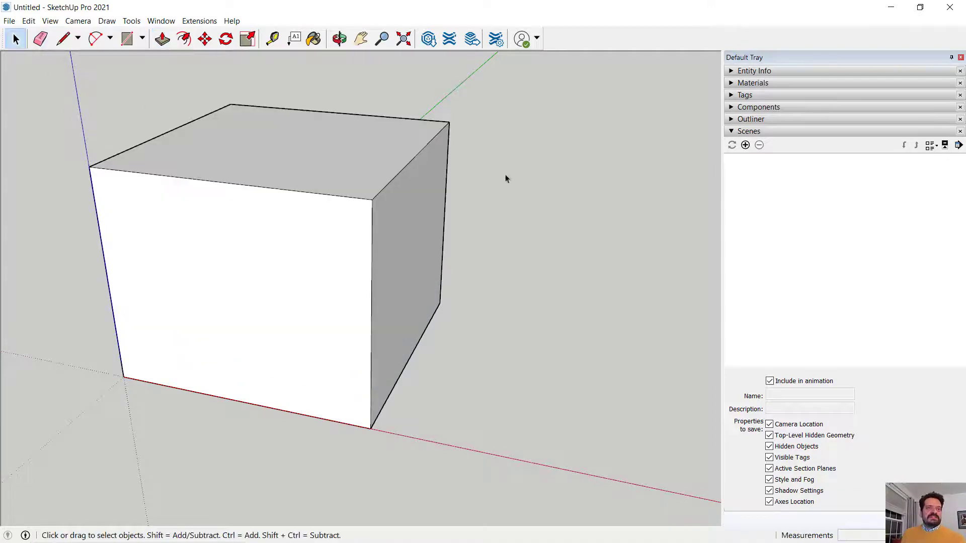
Delete the box's top, bottom and back faces and the side face along the green axis.
middle_click_drag(388, 193, 483, 211)
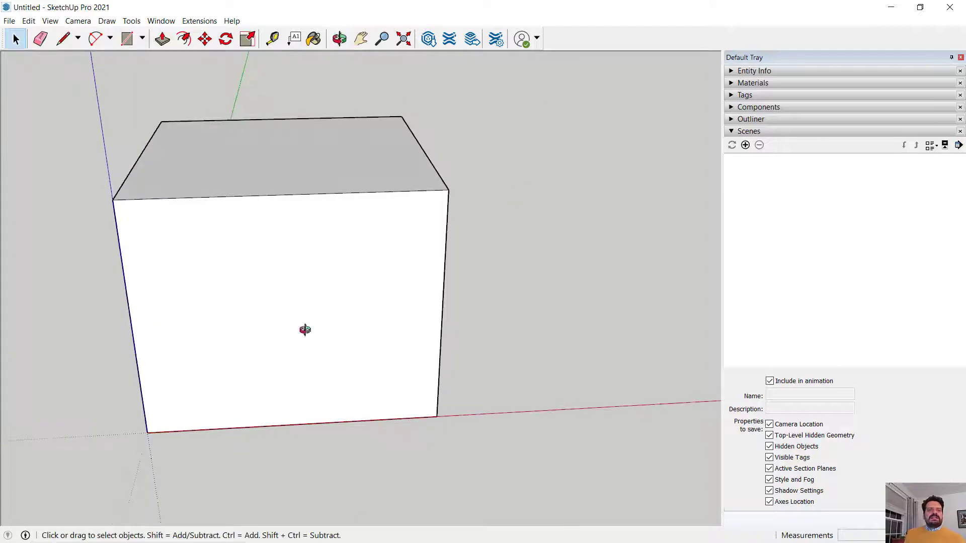
middle_click_drag(304, 327, 365, 226)
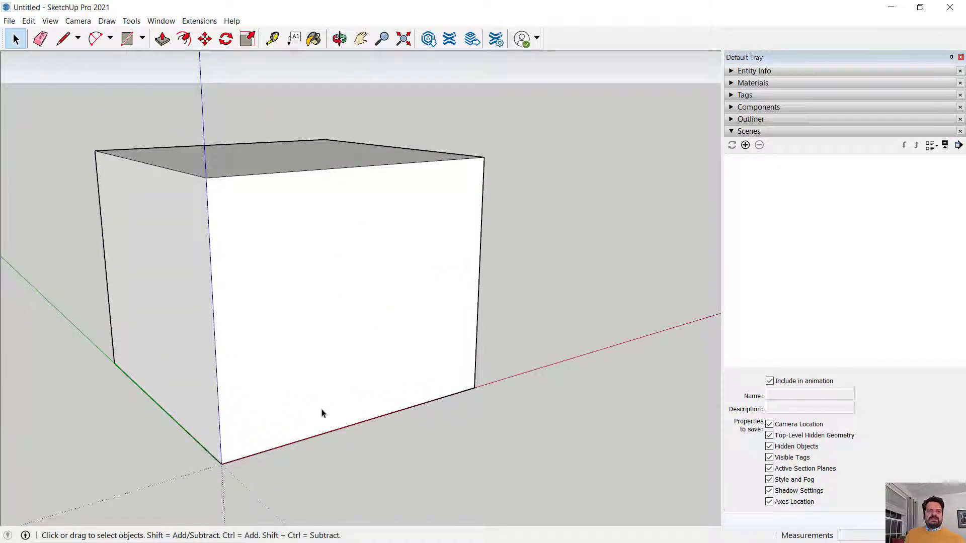
left_click(186, 292)
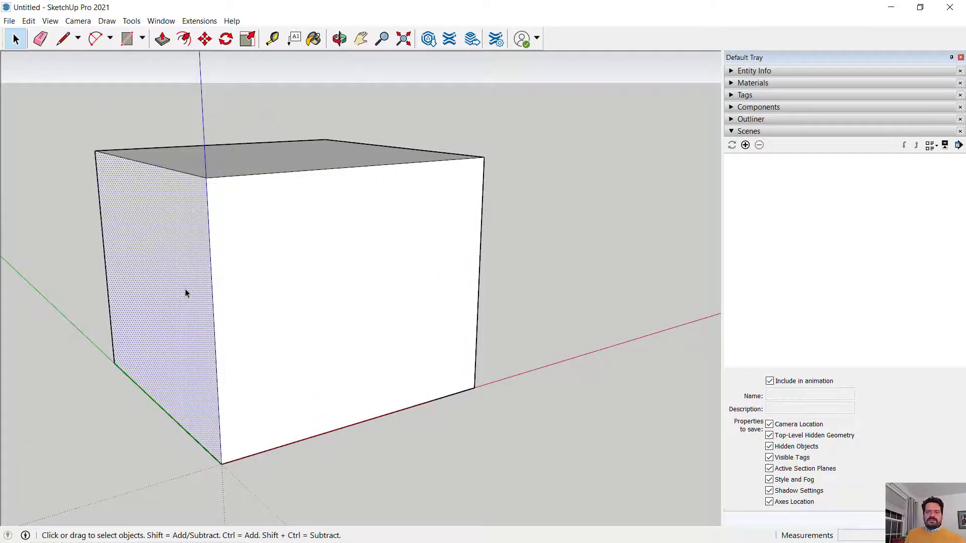
key("Delete")
left_click(189, 170)
key("Delete")
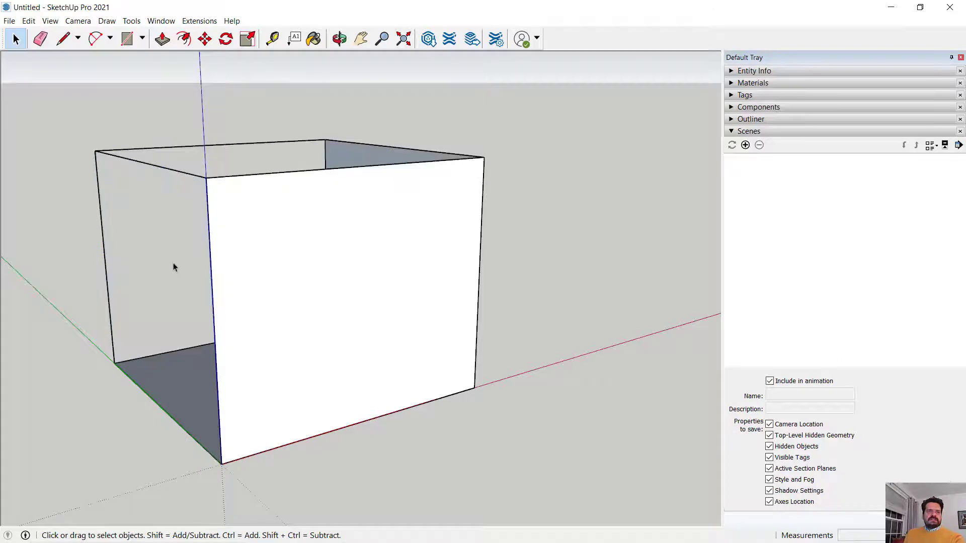
left_click(170, 364)
key("Delete")
Delete the loose edges left around the removed side, bottom, back and top faces.
left_click_drag(170, 371, 104, 297)
key("Delete")
left_click_drag(162, 203, 151, 114)
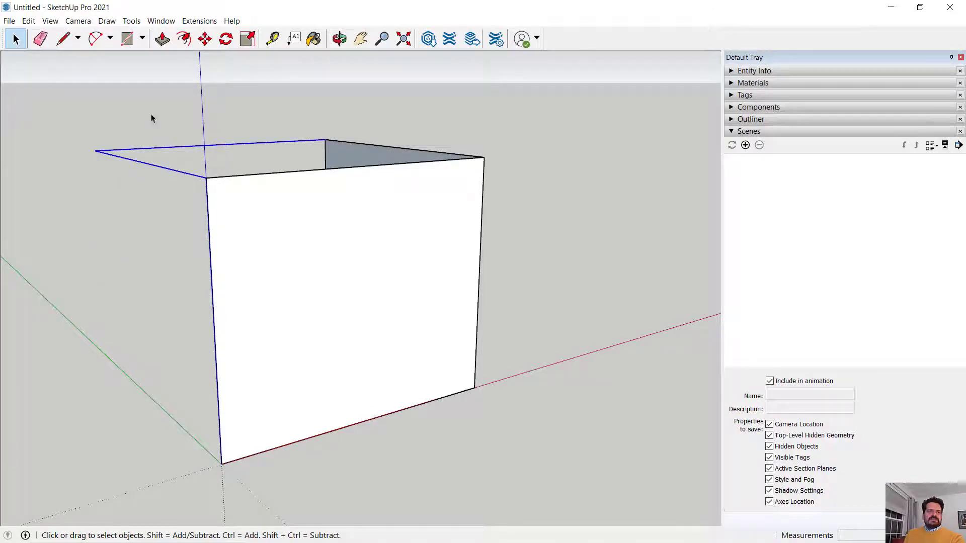
key("Delete")
Delete the remaining side wall and its loose edges, keeping only the front wall on the red axis.
middle_click_drag(366, 151, 598, 166)
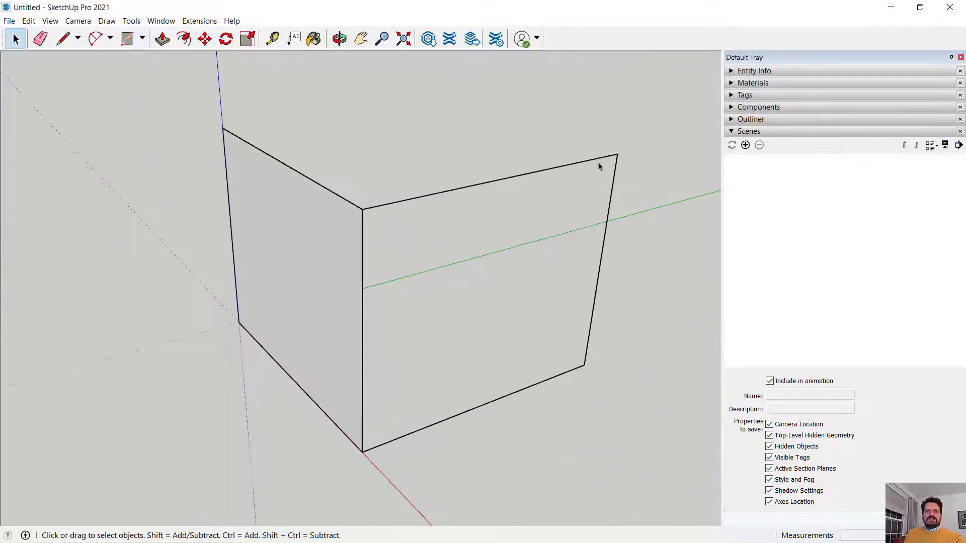
left_click_drag(546, 204, 545, 205)
key("Delete")
left_click_drag(601, 308, 537, 440)
key("Delete")
Place a horizontal guide across the lower part of the wall, parallel to its bottom edge, with the Tape Measure.
middle_click_drag(341, 356, 447, 288)
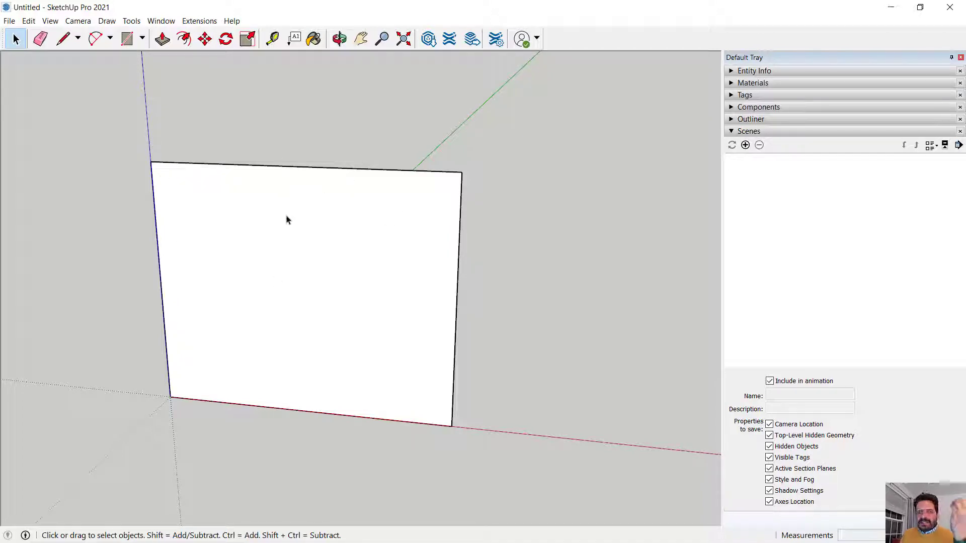
left_click(270, 42)
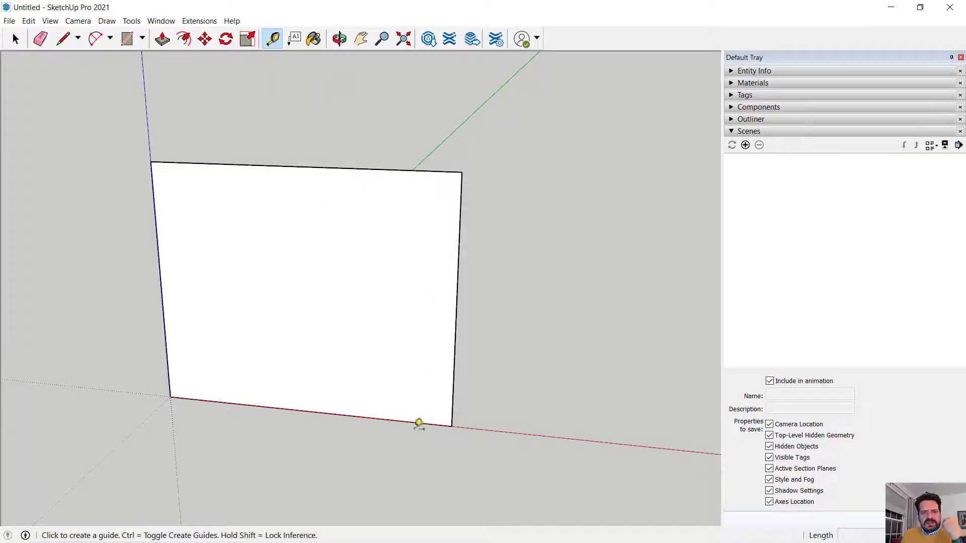
middle_click_drag(366, 335, 239, 345)
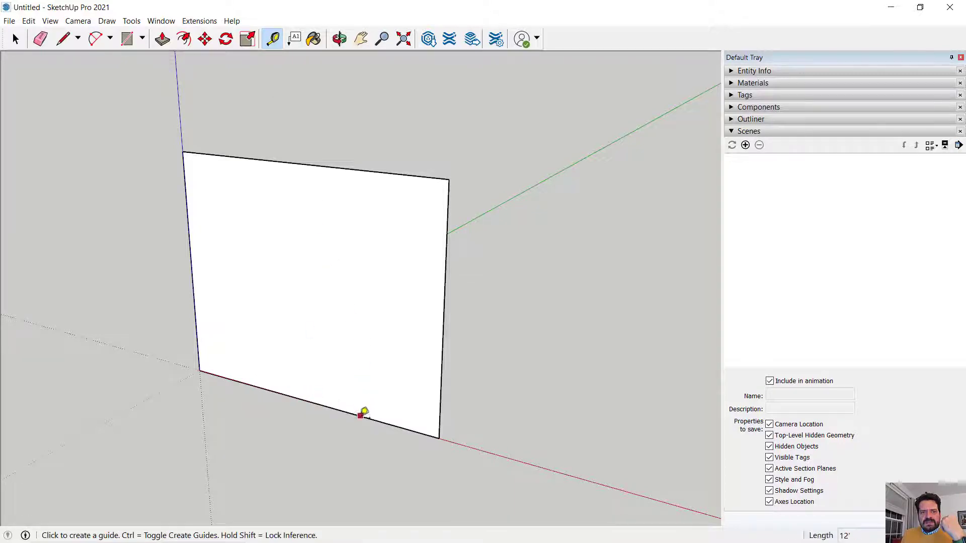
left_click(363, 414)
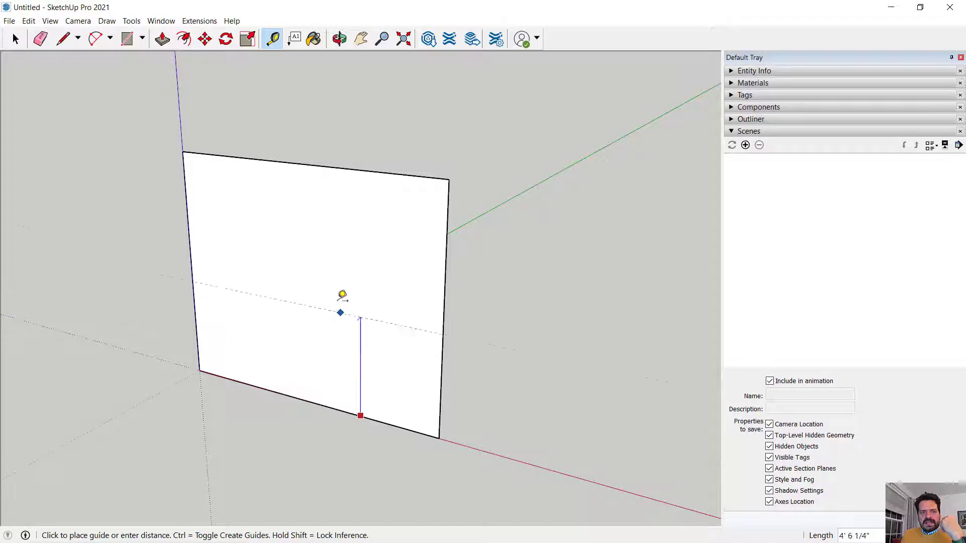
left_click(360, 344)
Place a vertical guide through the wall's centre, 6' from its left edge.
middle_click_drag(239, 317, 87, 335)
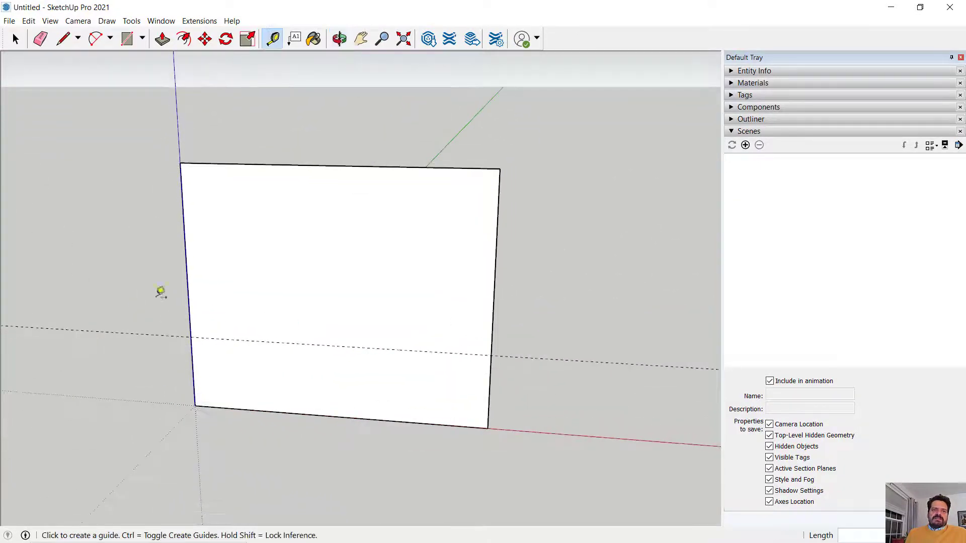
left_click(188, 289)
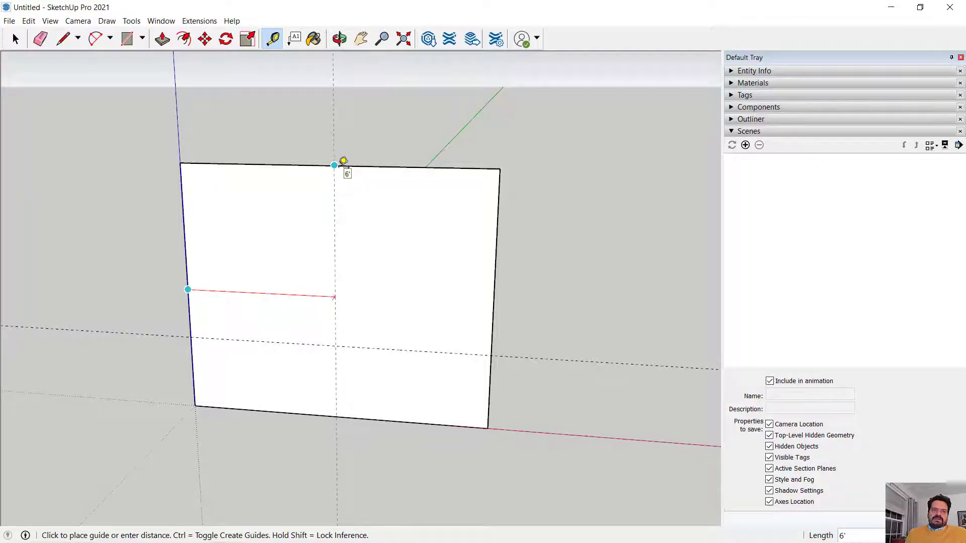
left_click(343, 161)
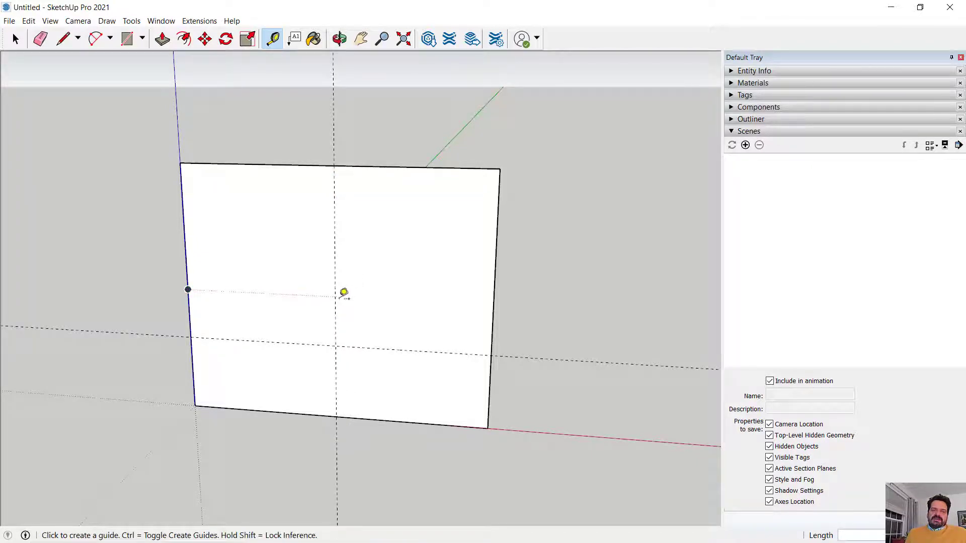
Add two vertical guides, one 2' to each side of the centre guide.
left_click(335, 228)
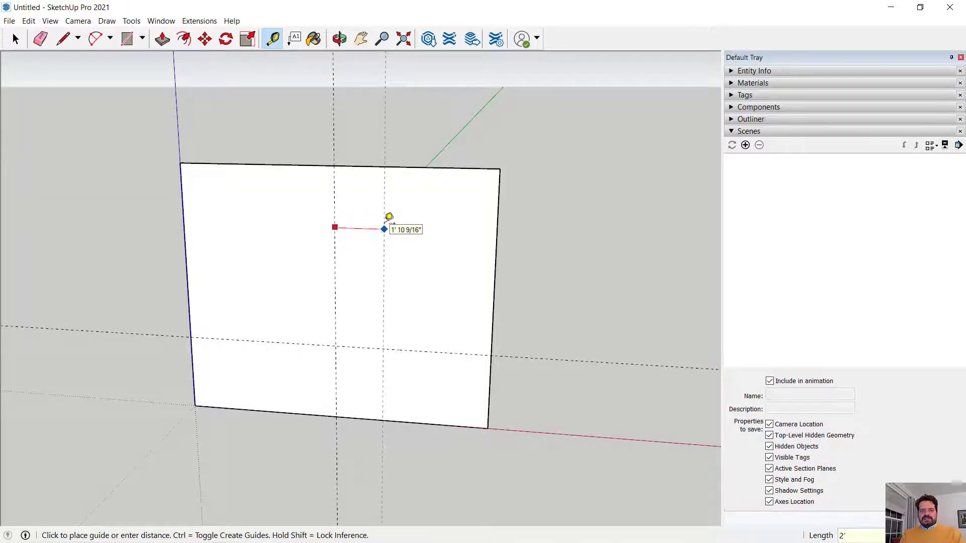
key("Return")
left_click(334, 250)
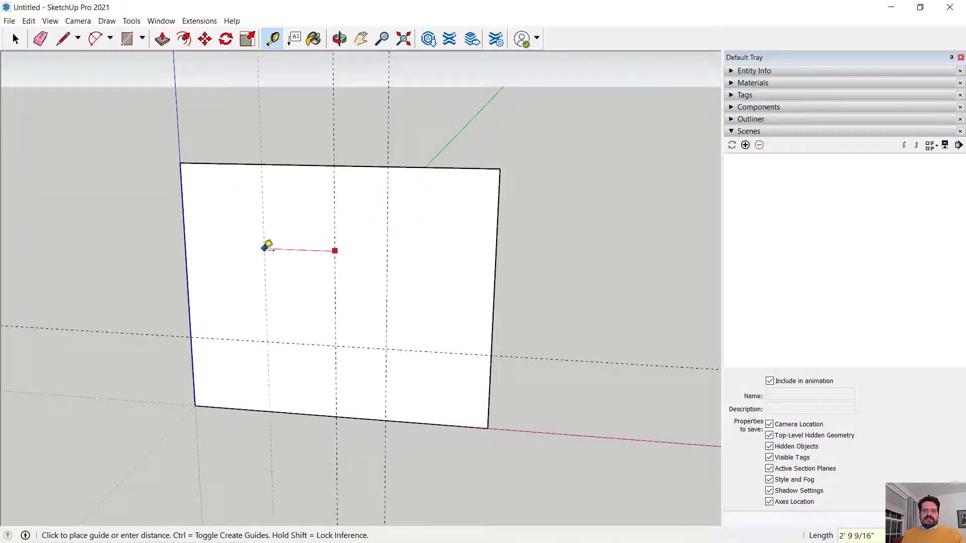
key("Return")
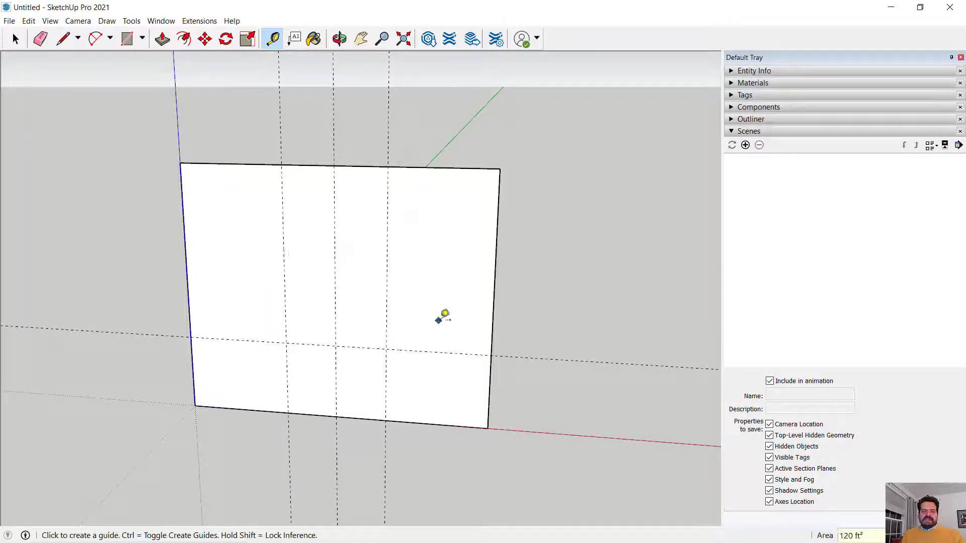
Add a horizontal guide 6' above the lower horizontal guide.
left_click(432, 352)
type("6")
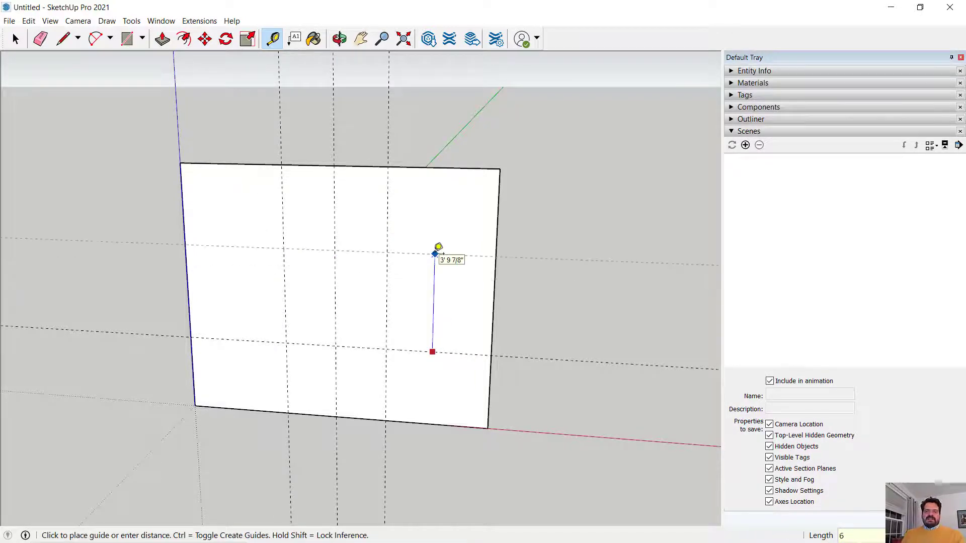
type("'")
key("Return")
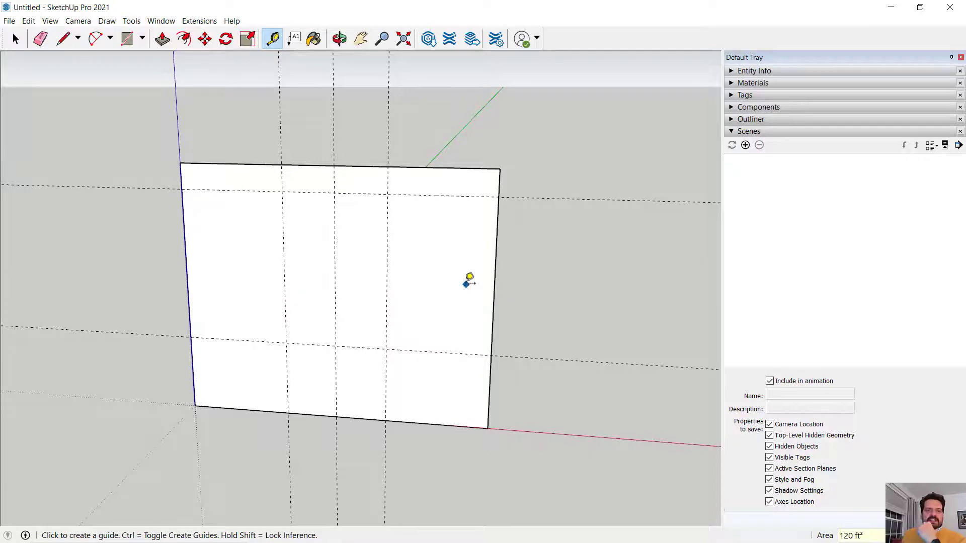
Draw a closed 4' by 6' rectangular outline on the wall with the Line tool, connecting the four outer guide intersections.
middle_click_drag(468, 280, 360, 206)
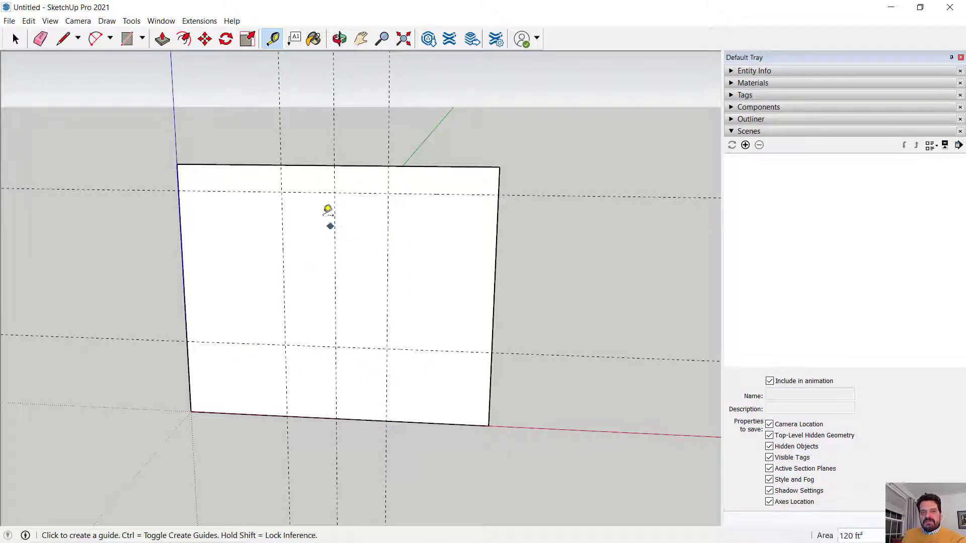
middle_click_drag(397, 249, 352, 315)
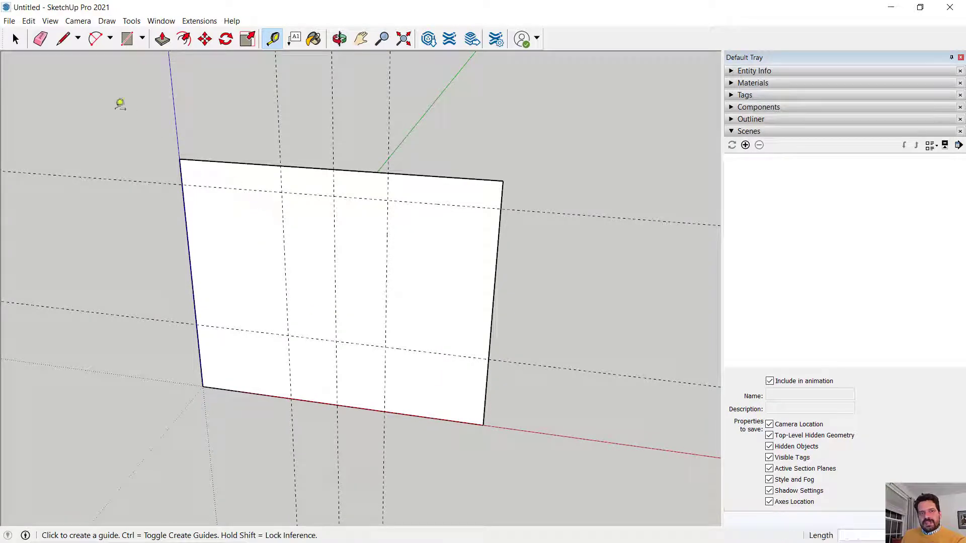
left_click(61, 40)
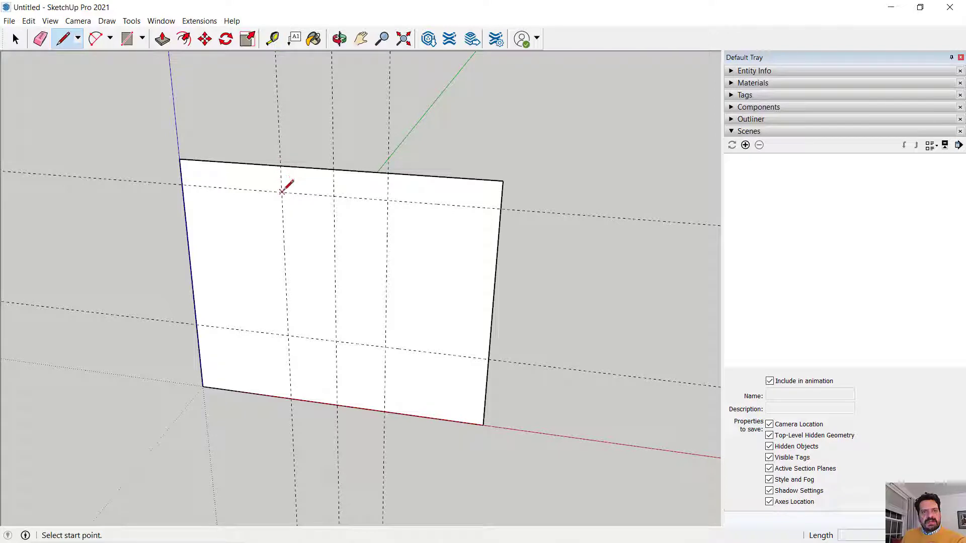
left_click(282, 193)
left_click(288, 335)
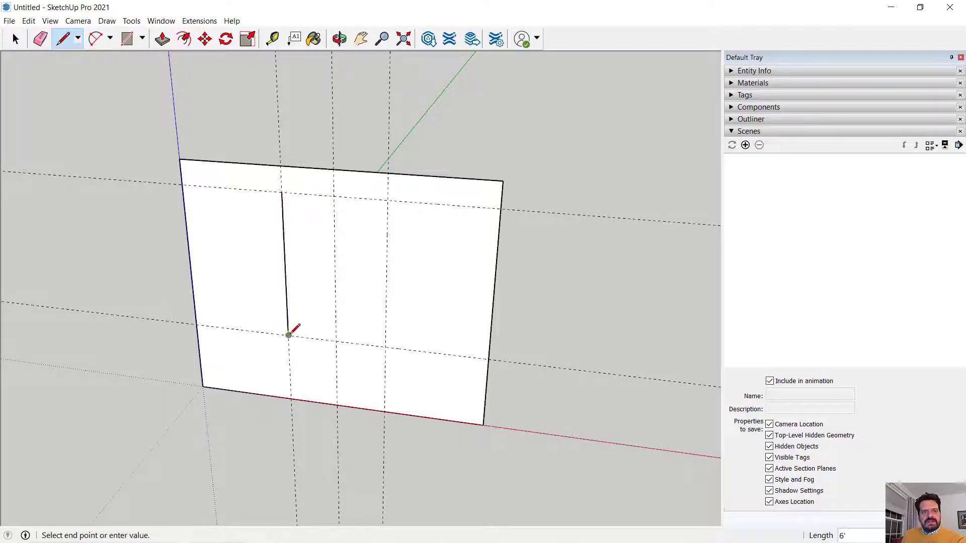
left_click(386, 346)
left_click(388, 200)
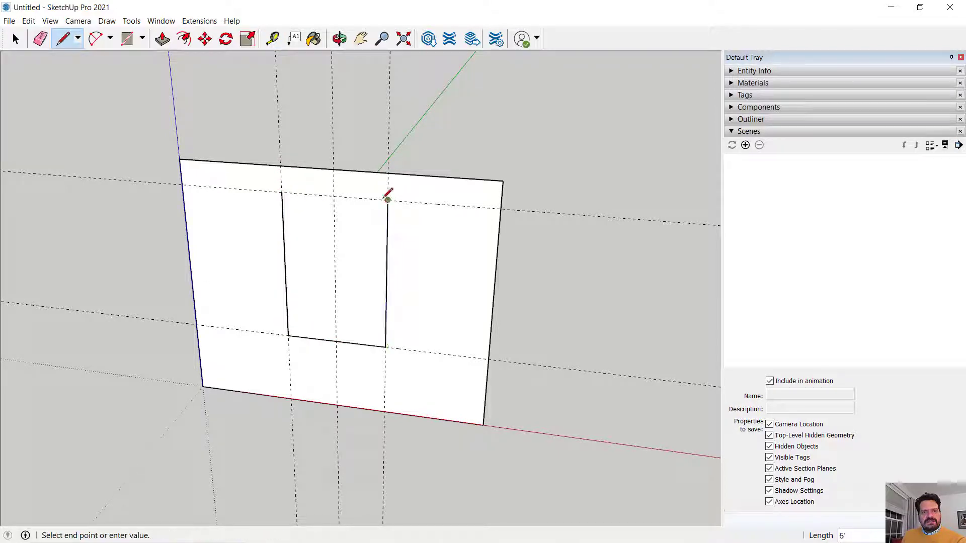
left_click(282, 192)
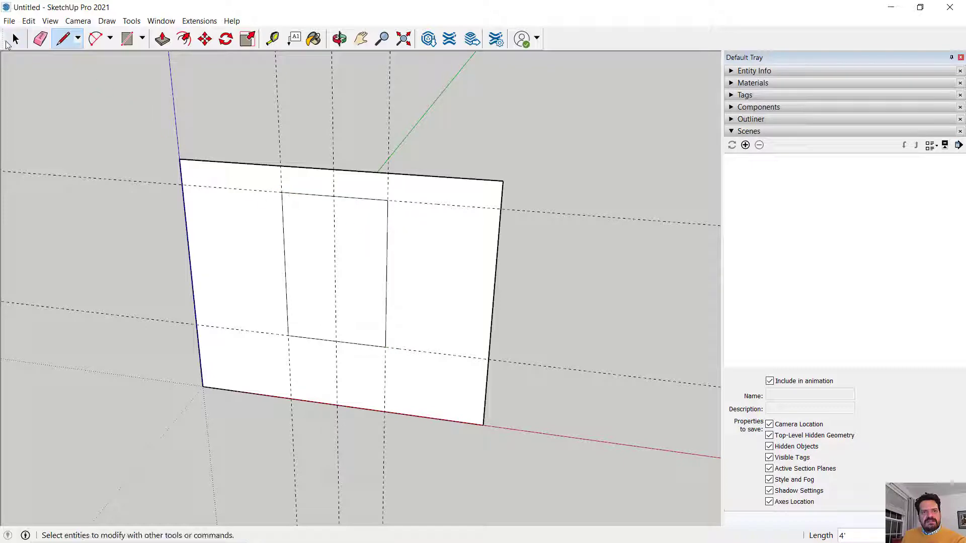
Select the outlined rectangle and the surrounding wall face in turn to examine how the wall surface is divided.
left_click(15, 40)
middle_click_drag(355, 252, 313, 252)
left_click(313, 252)
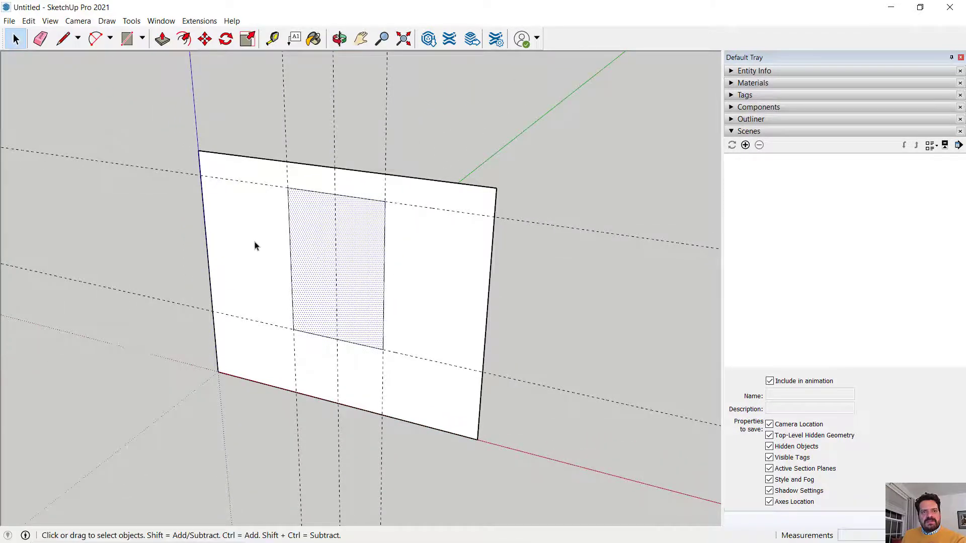
left_click(257, 246)
left_click(319, 246)
left_click(258, 246)
left_click(318, 246)
Push the rectangular opening's face 8" back behind the wall surface with Push/Pull.
left_click(162, 39)
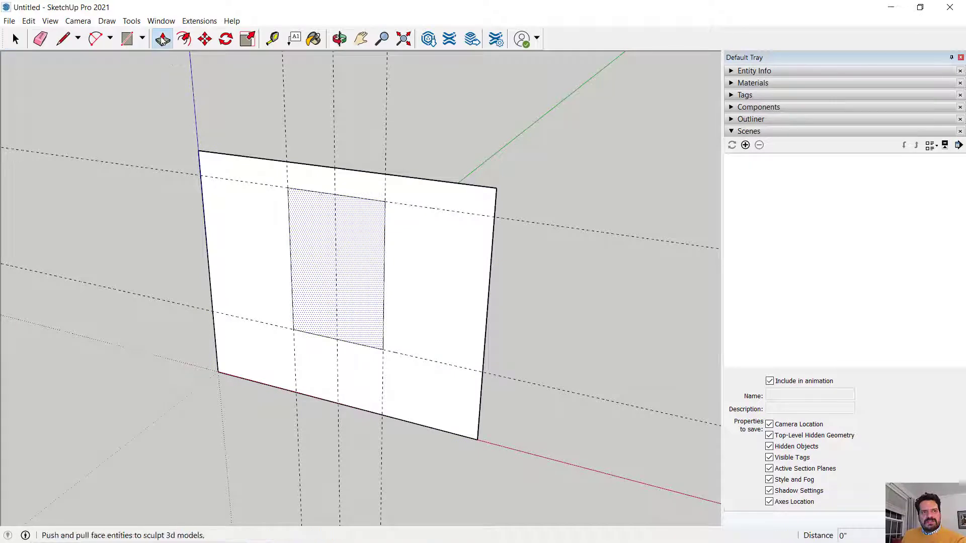
left_click(311, 276)
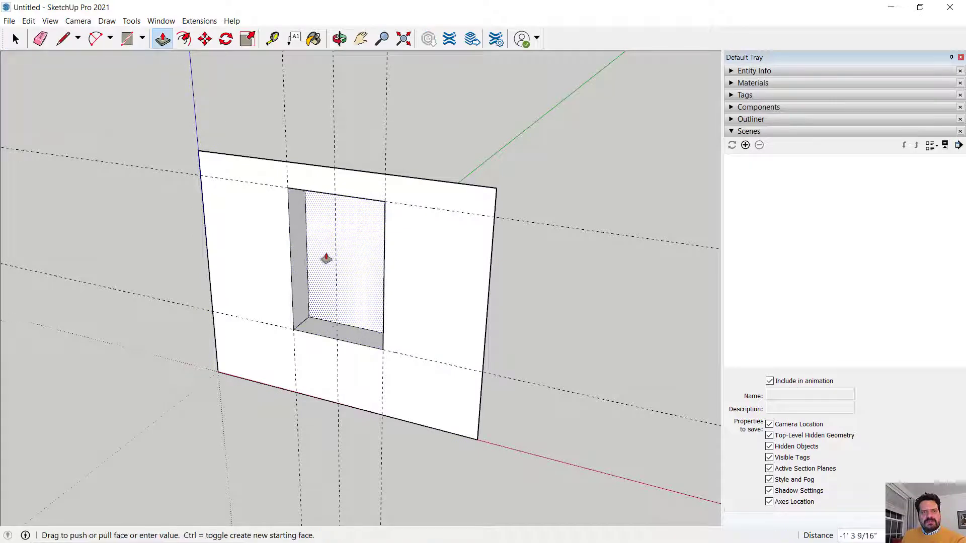
left_click(408, 158)
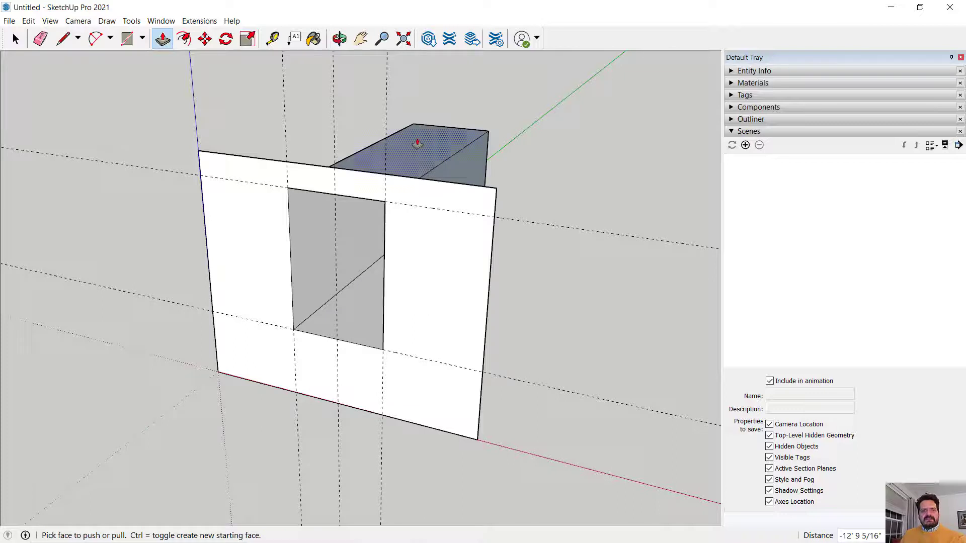
type("8")
key("Return")
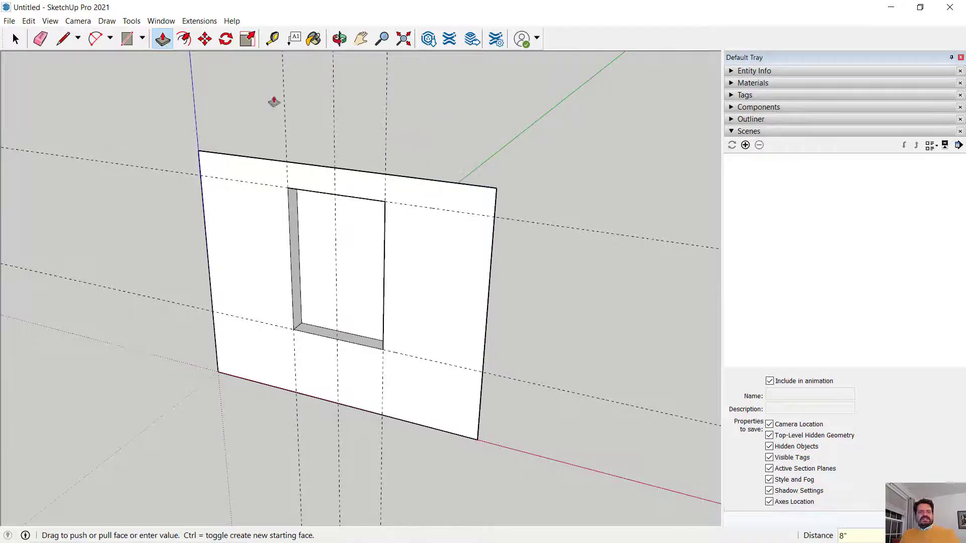
key("space")
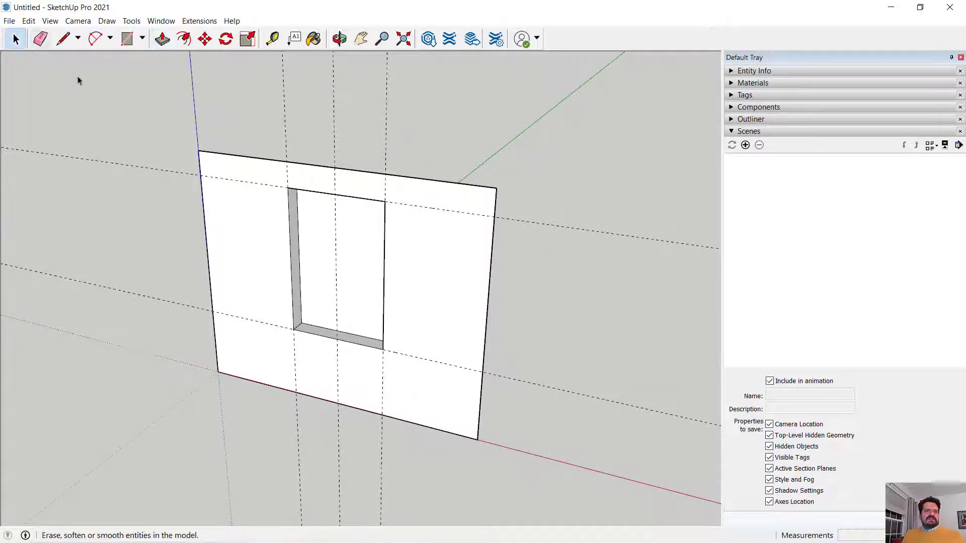
Cut the recessed face out of the opening and paste it as a loose panel beside the wall.
left_click(333, 233)
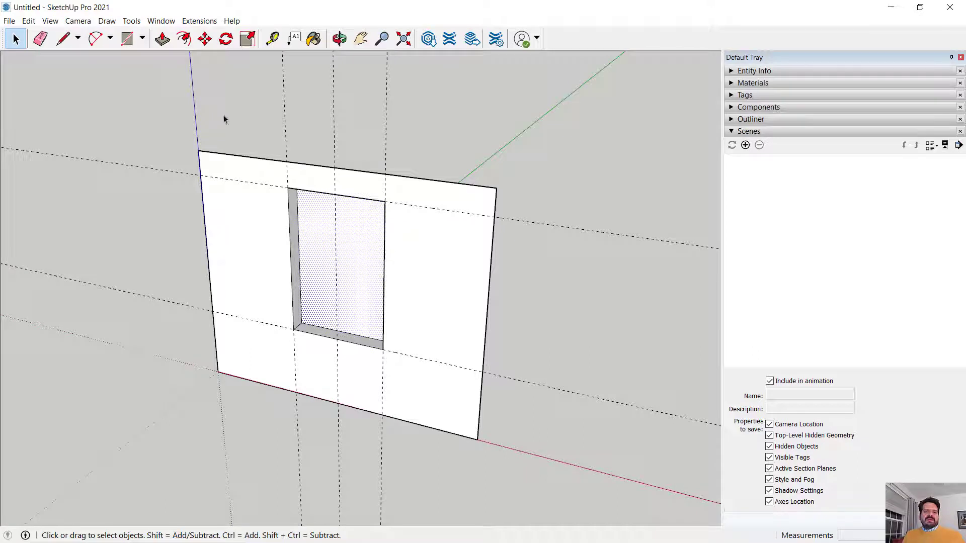
left_click(28, 20)
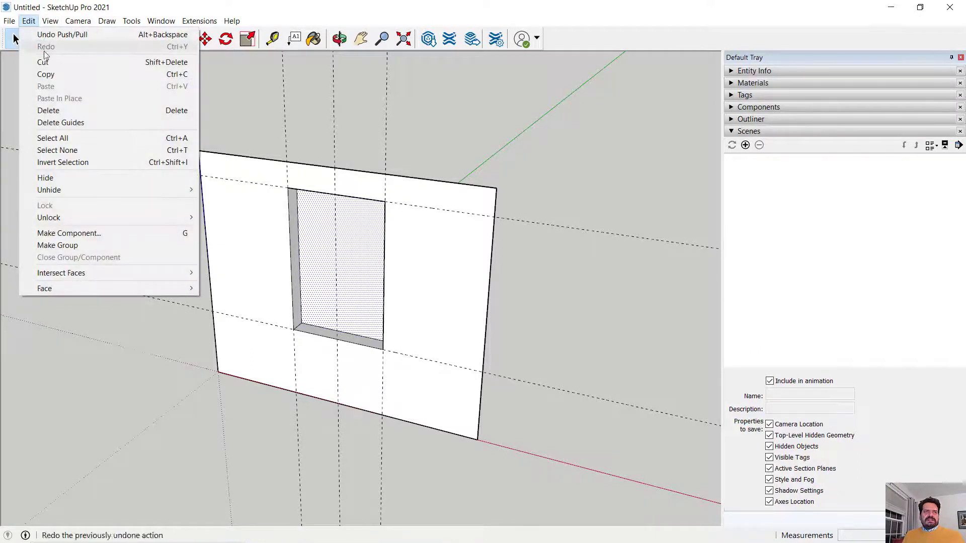
left_click(68, 59)
left_click(28, 20)
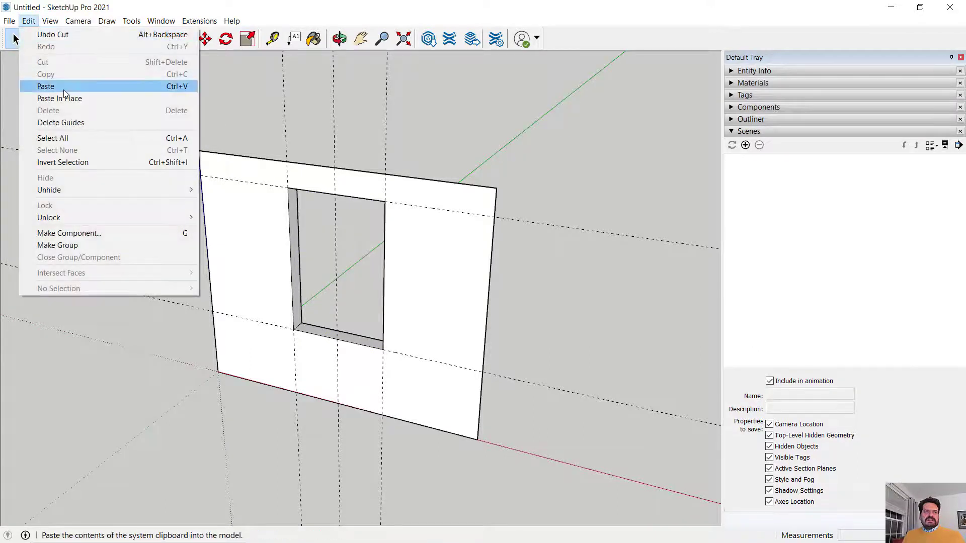
left_click(57, 87)
left_click(613, 363)
Clear the selection and delete all construction guides from the model.
left_click(15, 39)
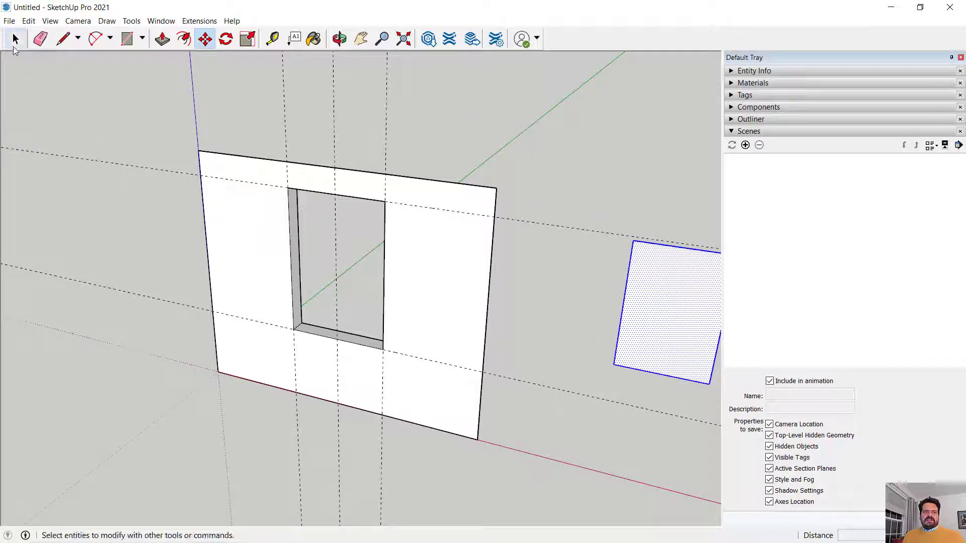
left_click(429, 168)
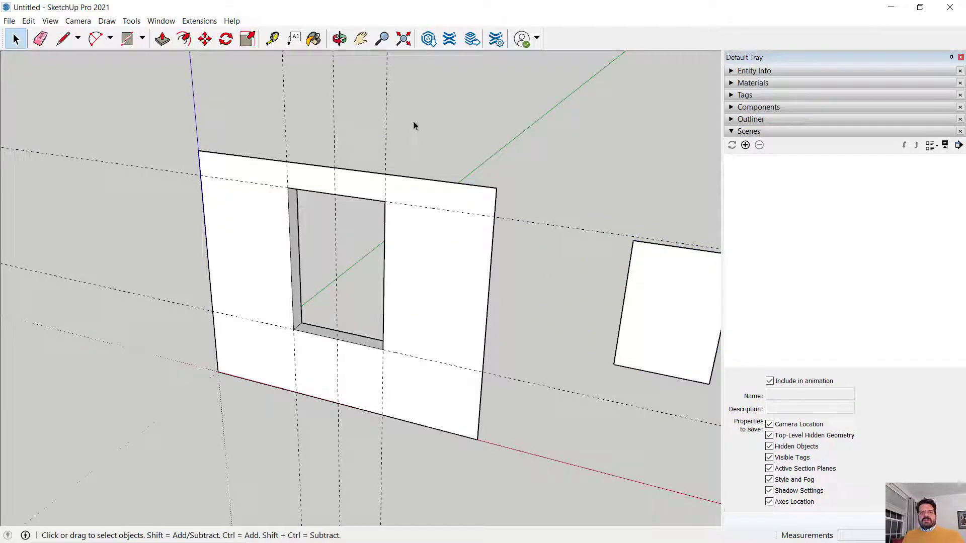
key("Delete")
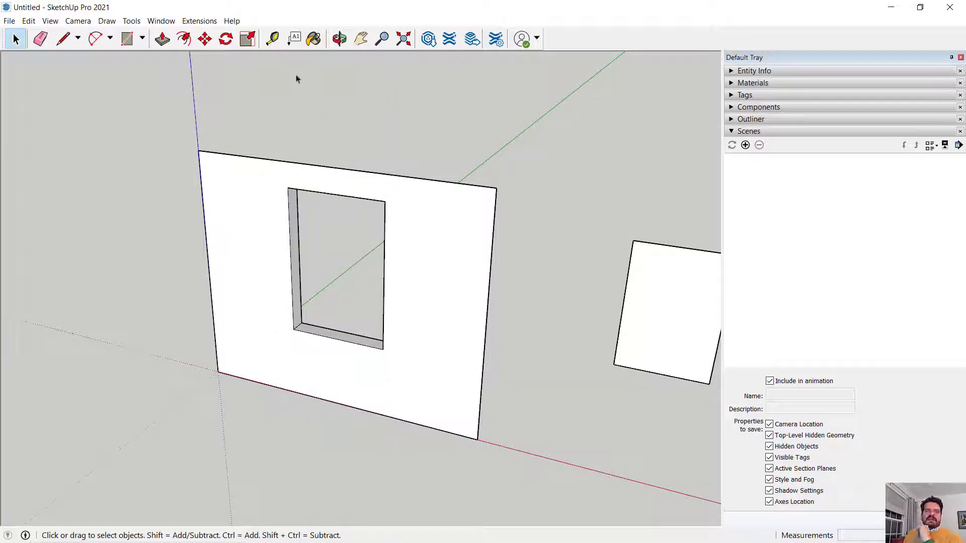
Turn the entire wall with its window recess into a component named Window_Wall_Module.
left_click_drag(144, 103, 527, 461)
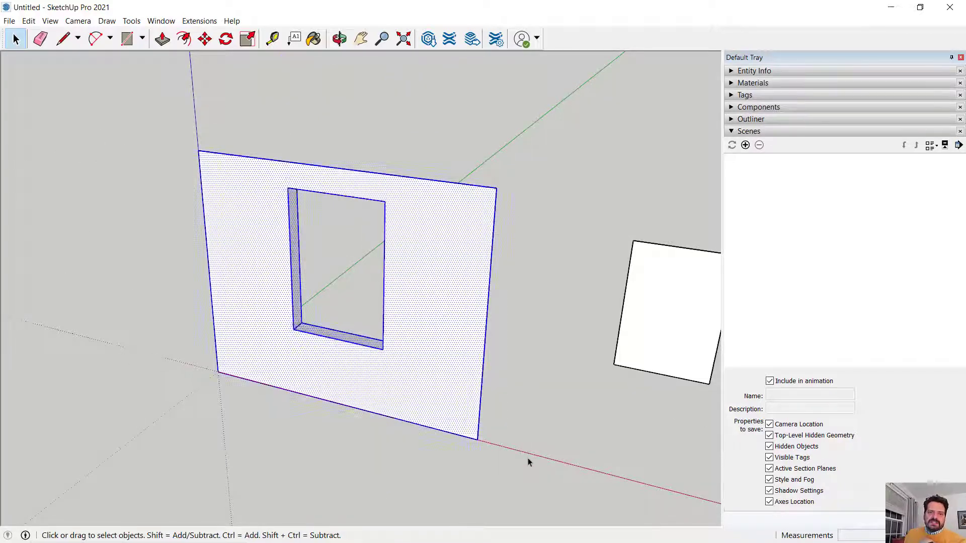
right_click(451, 291)
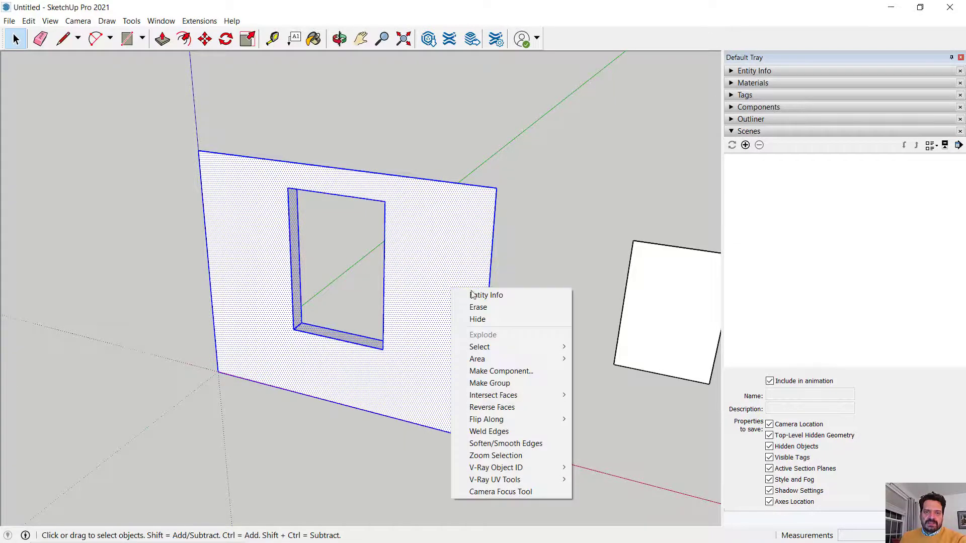
left_click(507, 374)
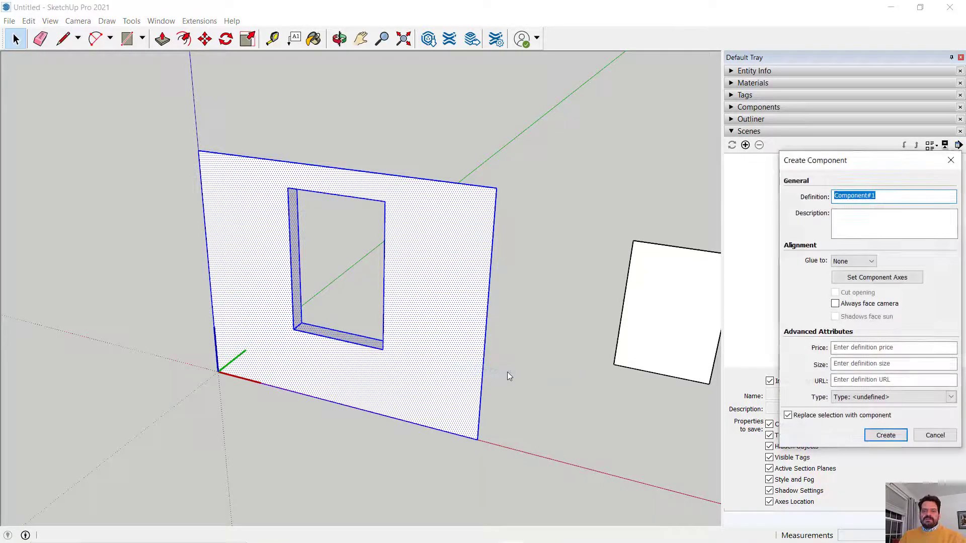
type("W")
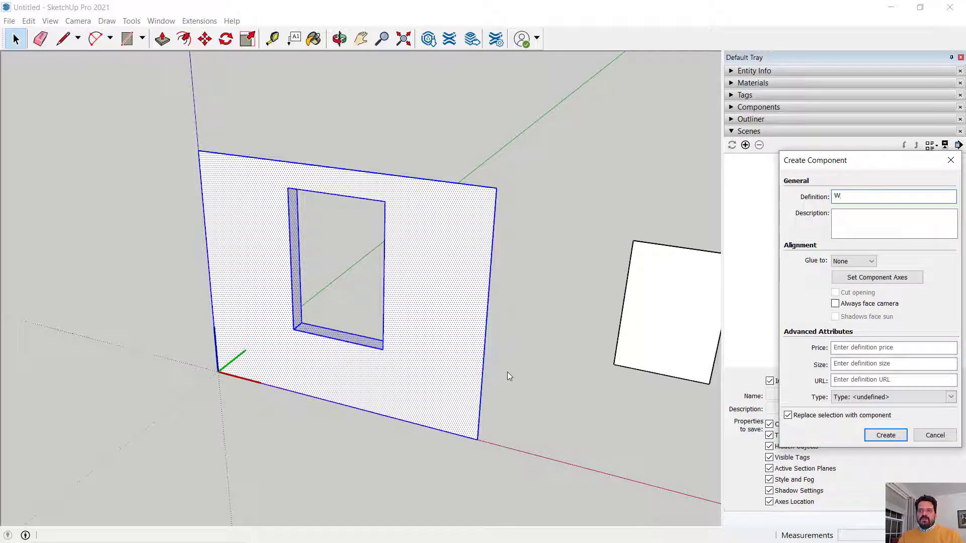
type("indow_Wall_Module")
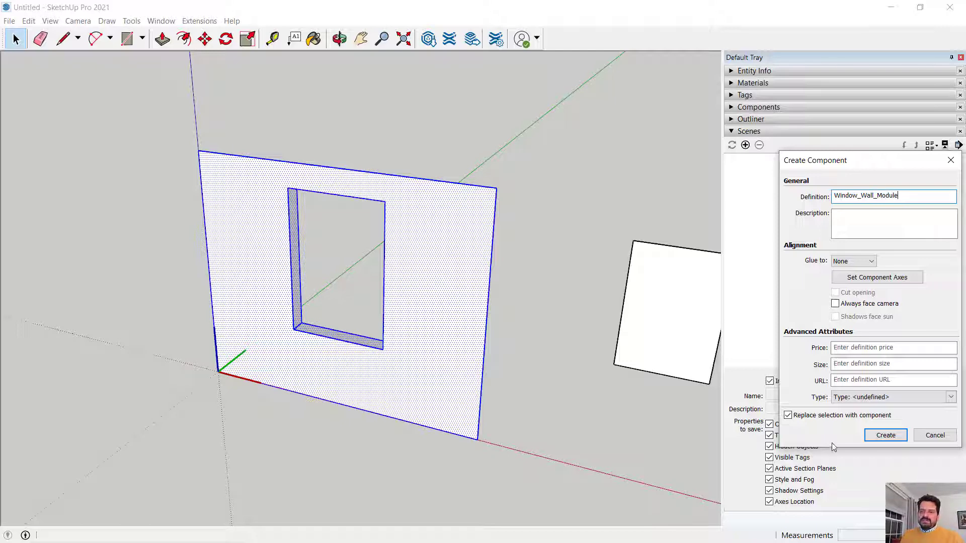
left_click(886, 435)
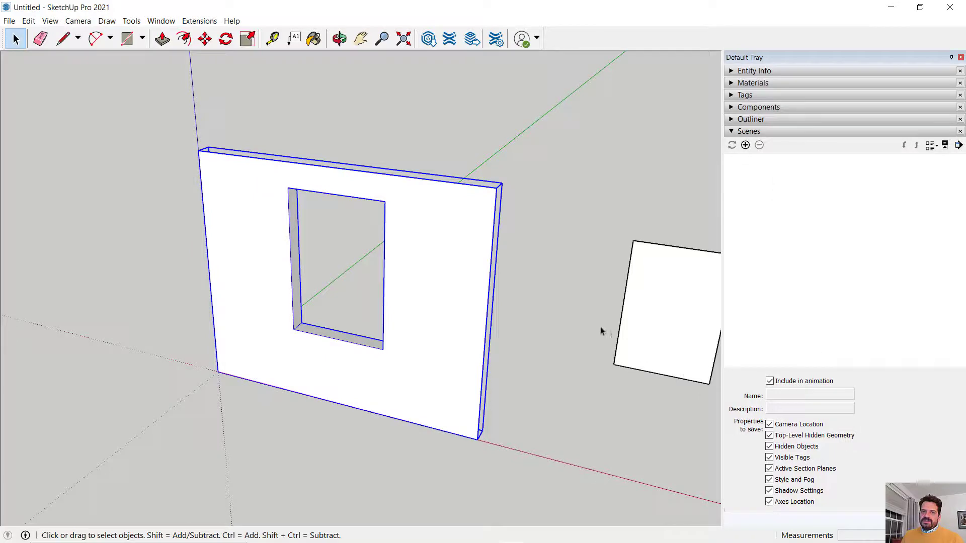
Examine how the wall component selects as a whole and how its edges select individually inside its editing mode.
left_click(446, 291)
left_click(568, 183)
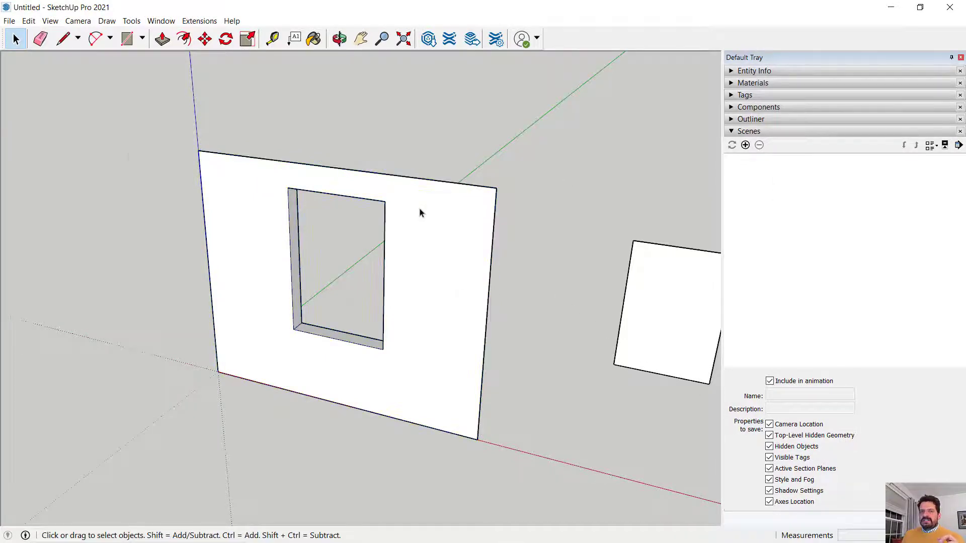
left_click(239, 312)
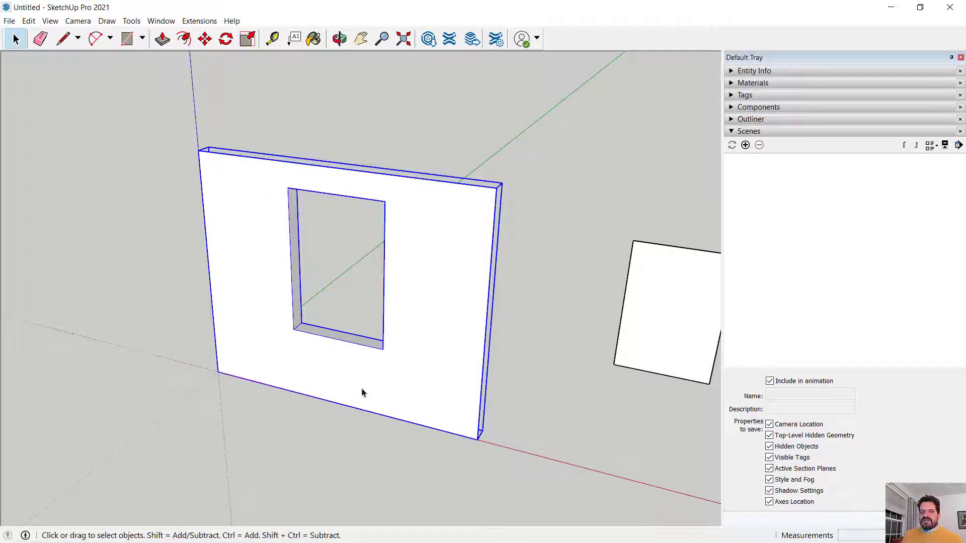
double_click(424, 213)
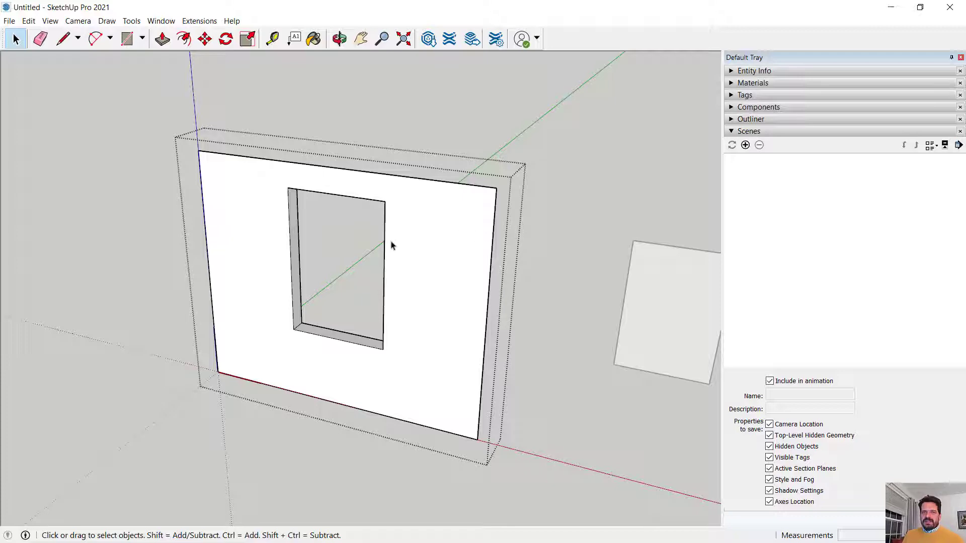
left_click(291, 247)
left_click(276, 190)
left_click(281, 162)
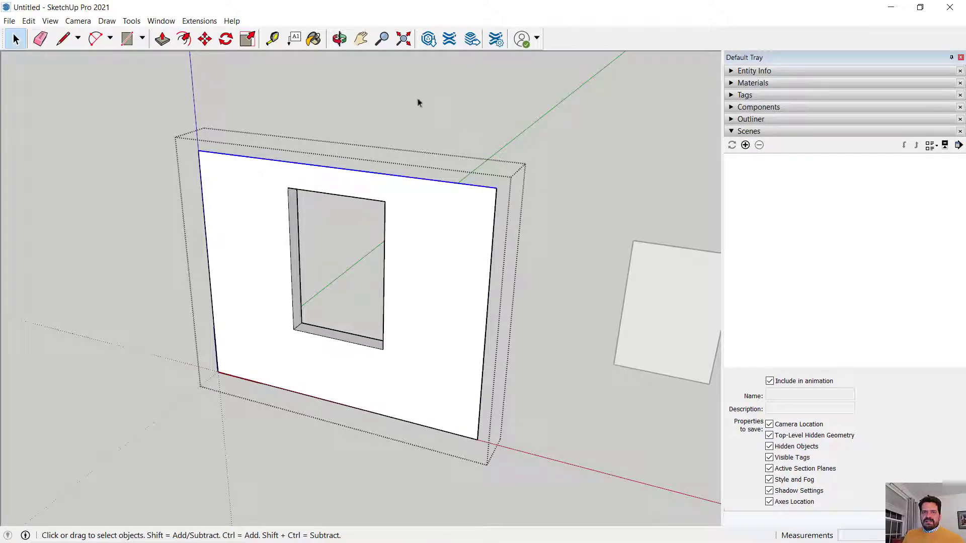
left_click(132, 102)
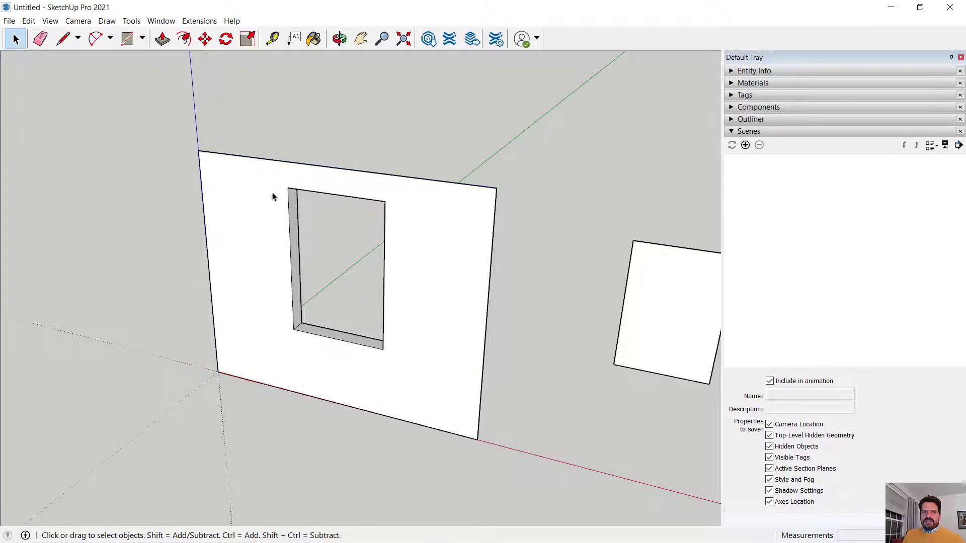
left_click(273, 196)
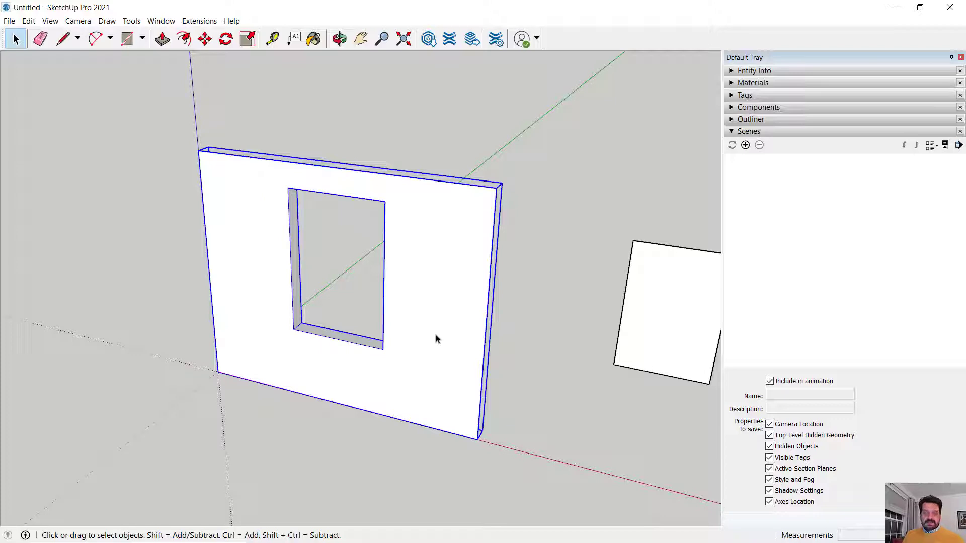
left_click(533, 326)
double_click(446, 312)
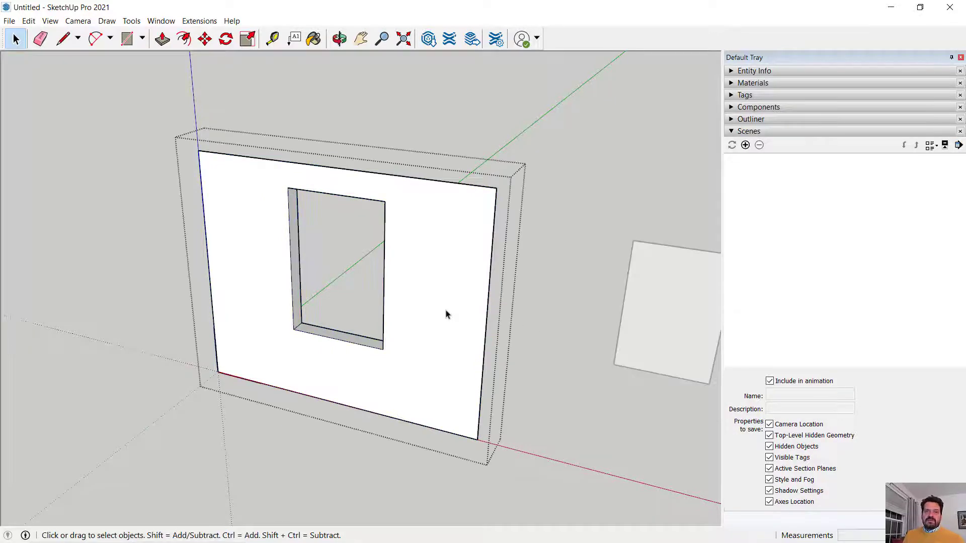
left_click(563, 319)
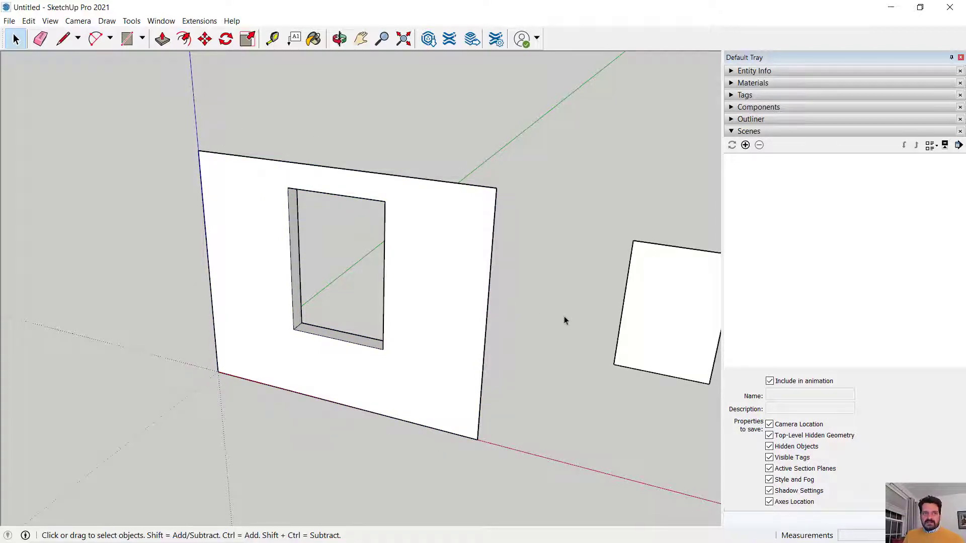
Open the wall component for editing and create a new tag named 3D_Wall.
middle_click_drag(563, 342, 506, 356)
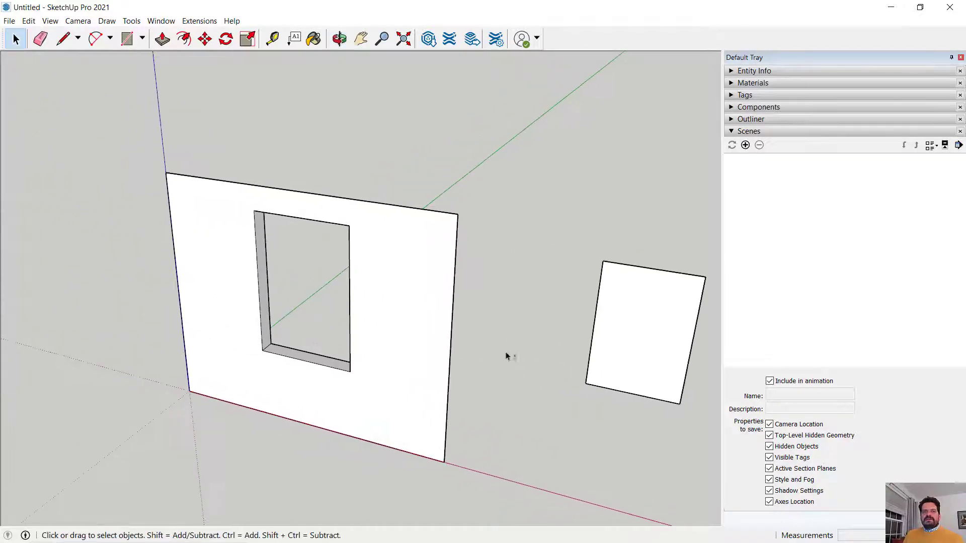
double_click(398, 295)
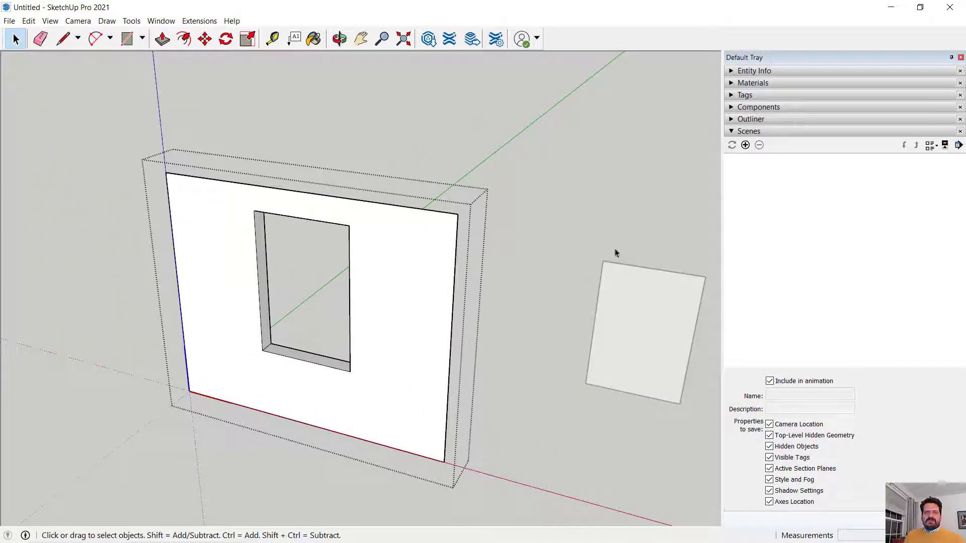
left_click(731, 95)
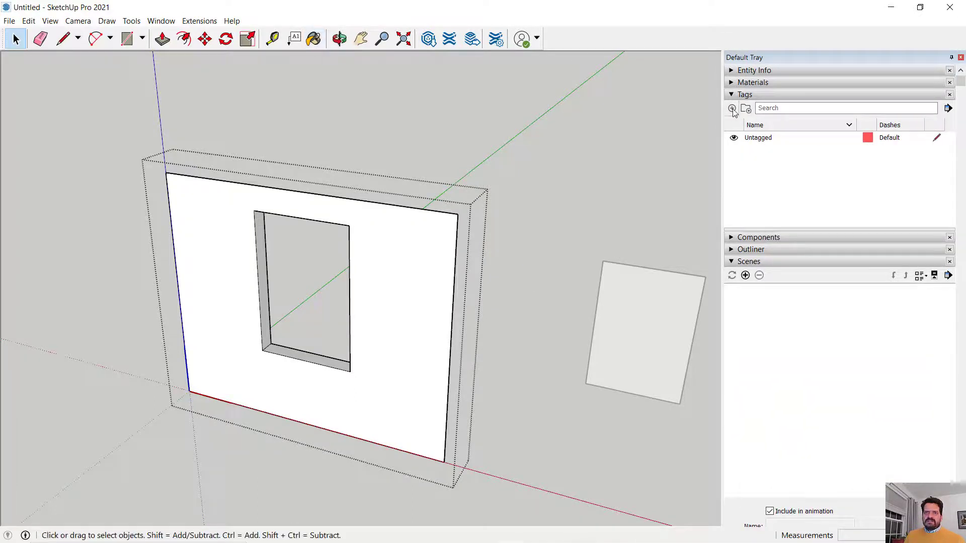
left_click(732, 108)
type("3D")
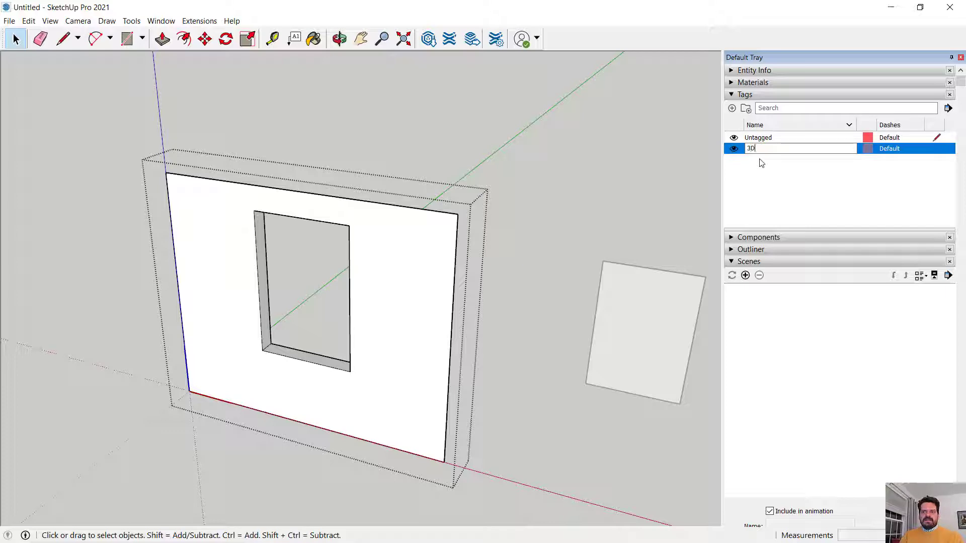
type("_Wall")
key("Return")
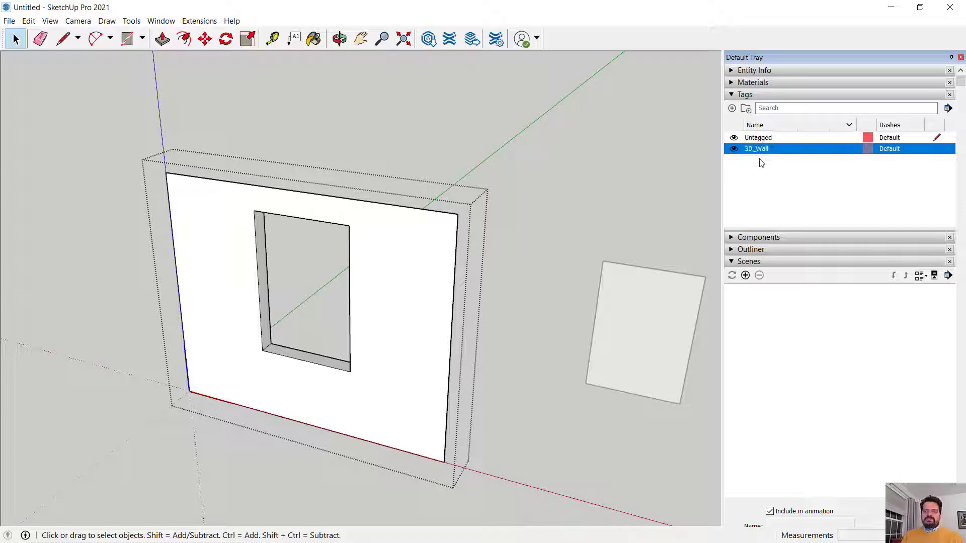
Assign the 3D_Wall tag to all the geometry inside the wall component.
left_click_drag(146, 122, 493, 470)
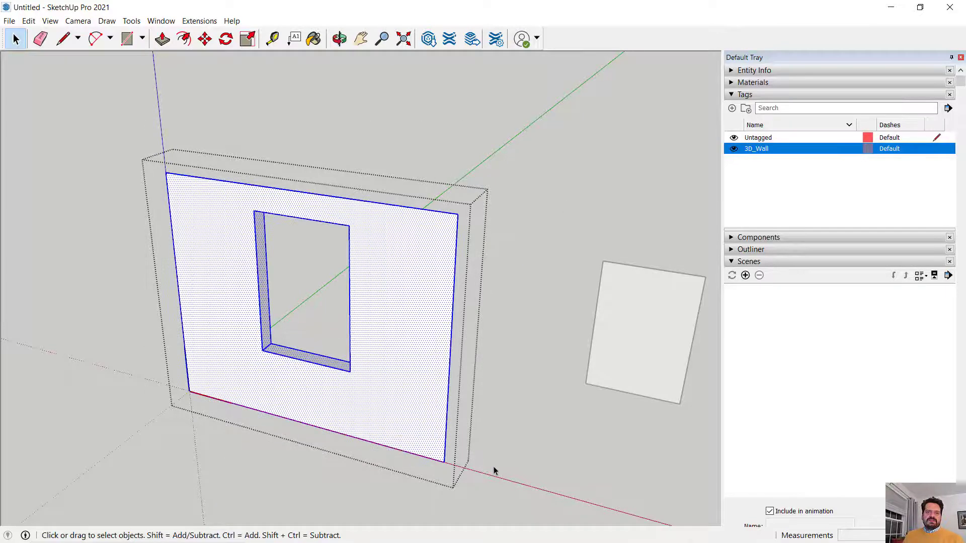
left_click(731, 70)
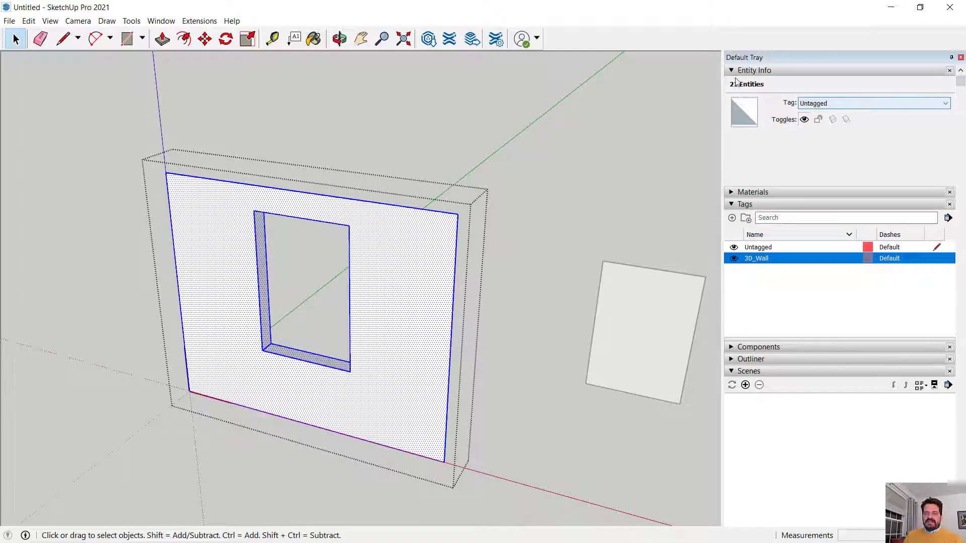
left_click(843, 104)
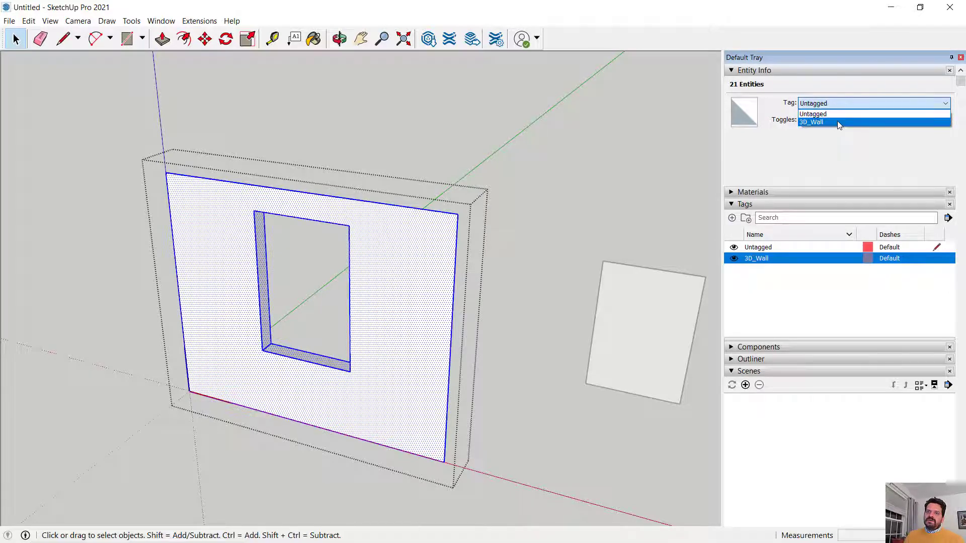
left_click(838, 122)
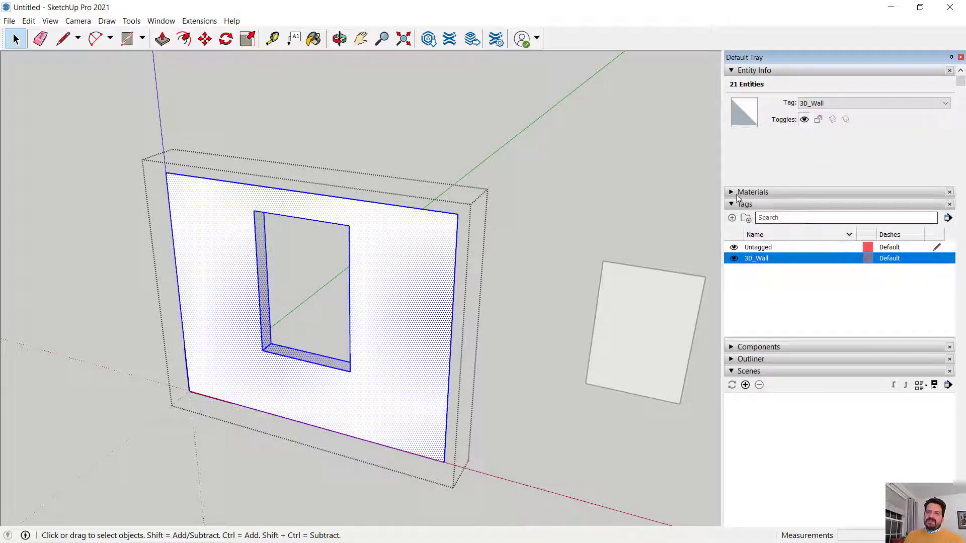
Paint all the selected wall geometry with Color M01 from the Colors collection and leave the component's editing mode.
left_click(753, 192)
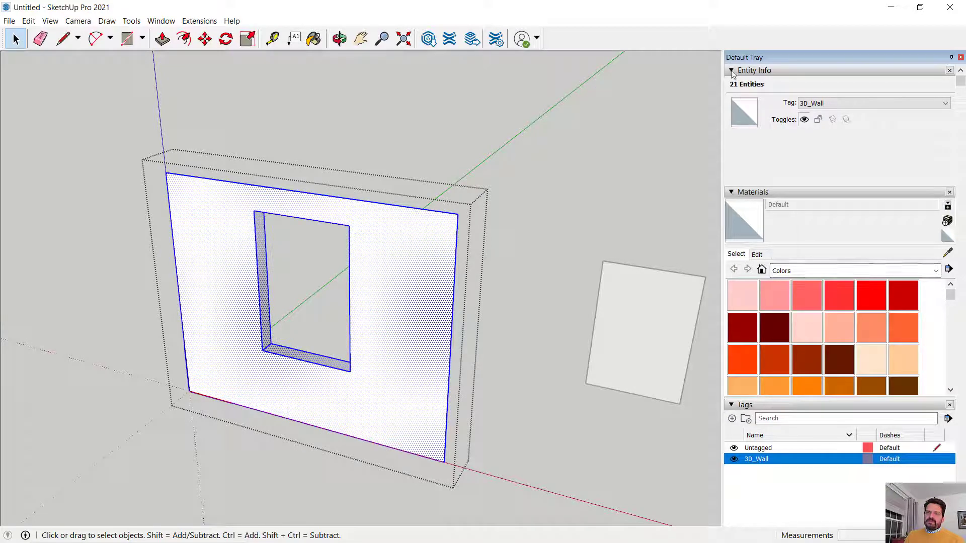
left_click(754, 70)
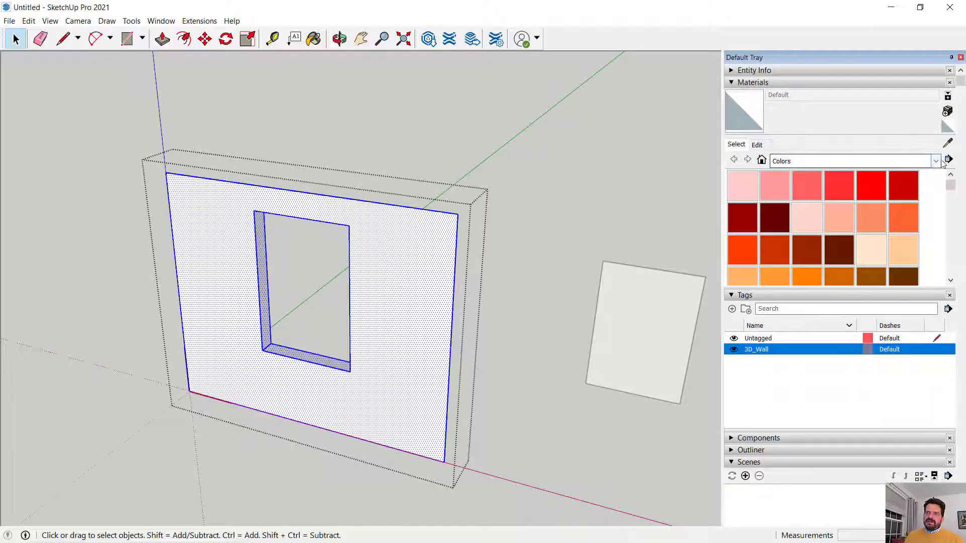
left_click(762, 161)
left_click(809, 162)
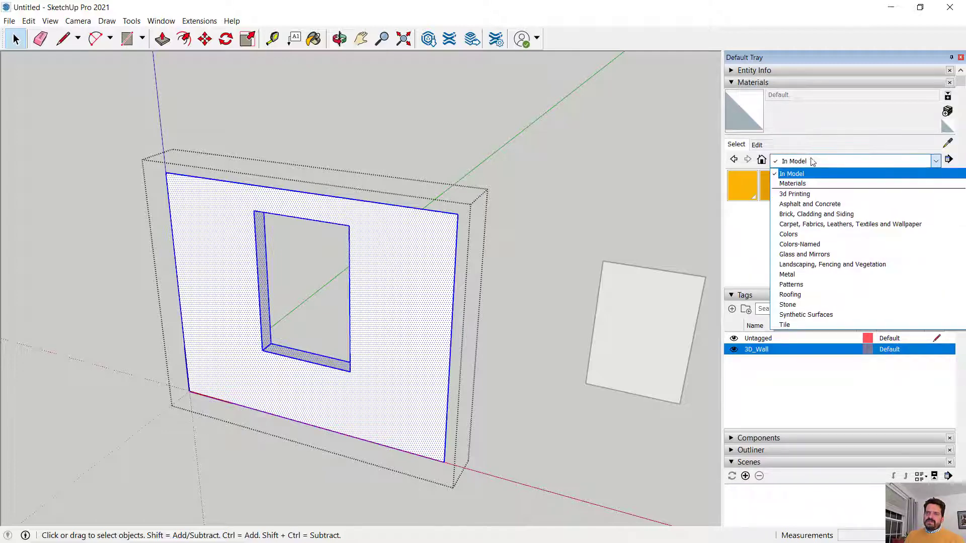
left_click(785, 162)
left_click(784, 161)
left_click(799, 235)
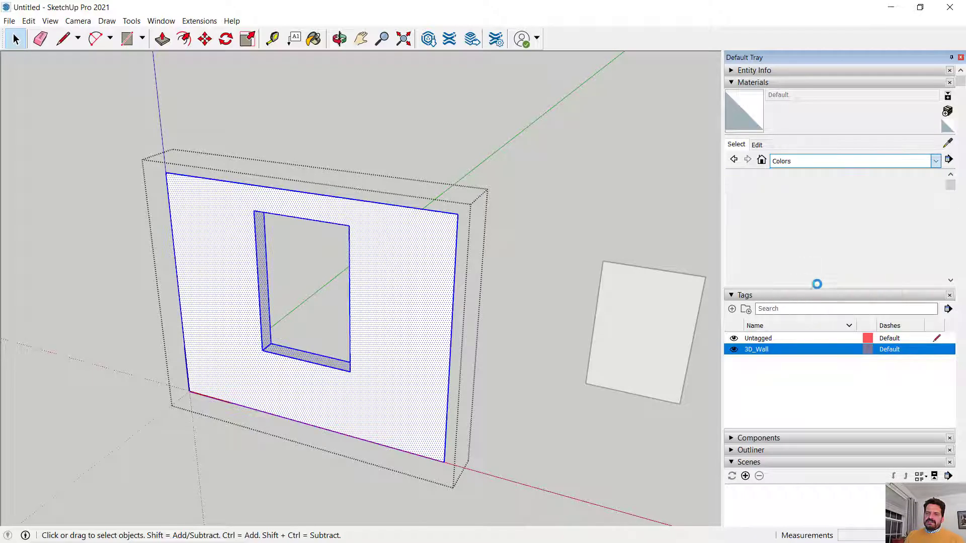
left_click_drag(945, 190, 934, 261)
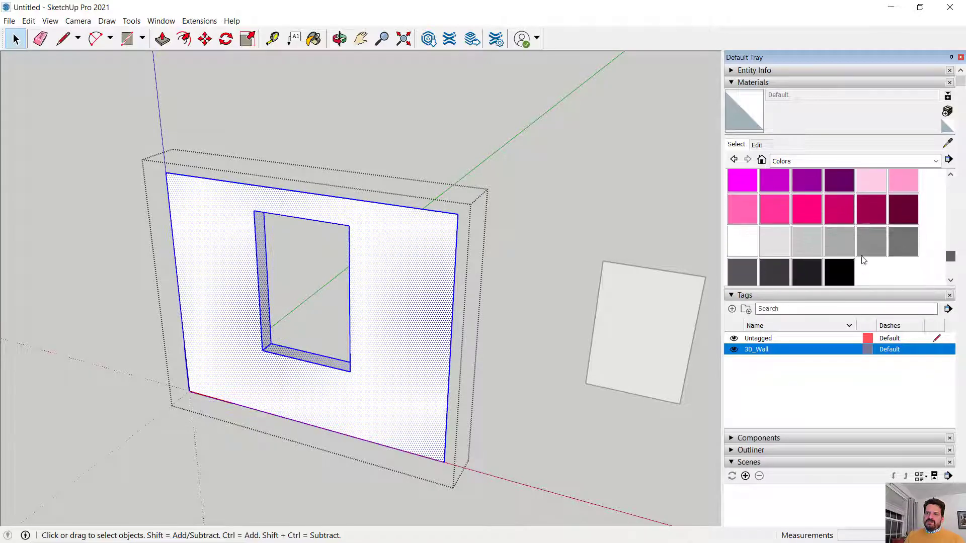
left_click(774, 245)
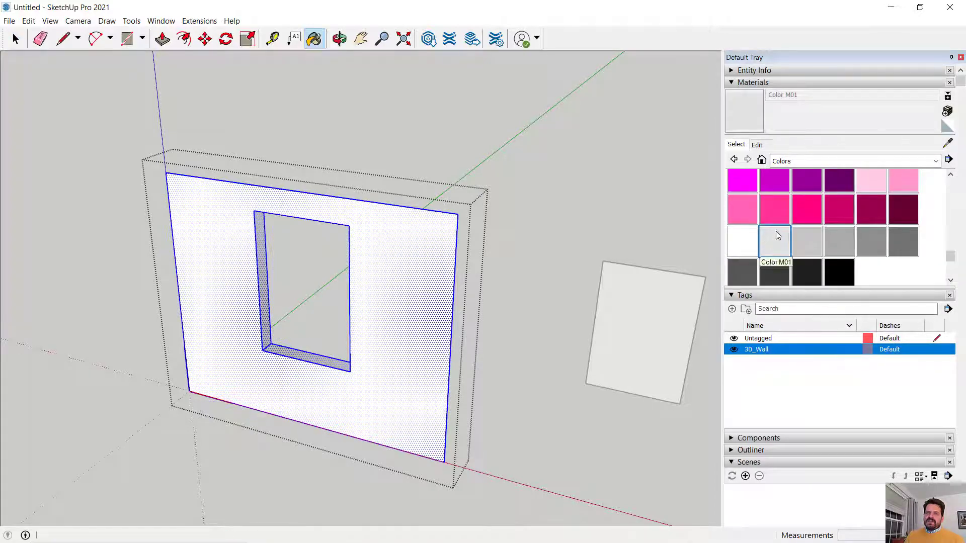
left_click(435, 233)
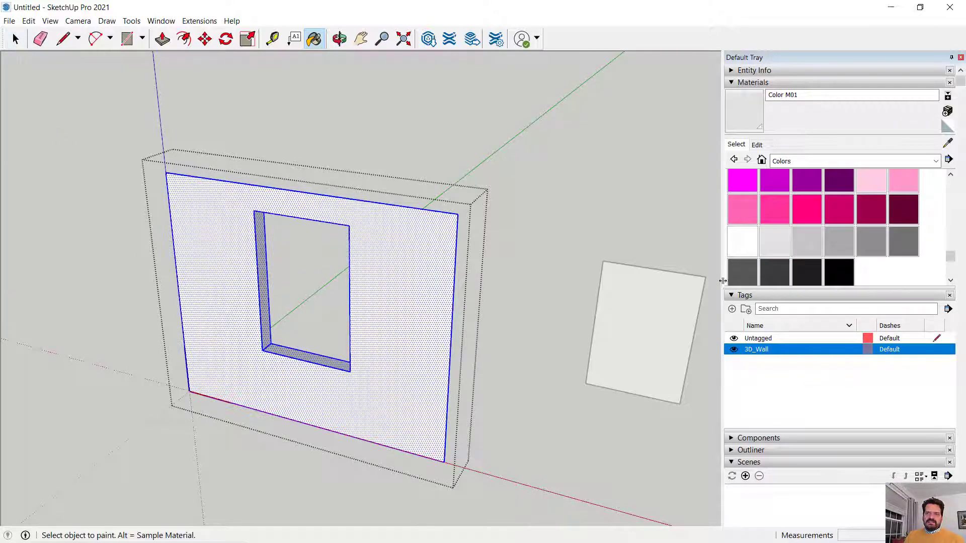
left_click(15, 39)
left_click(118, 251)
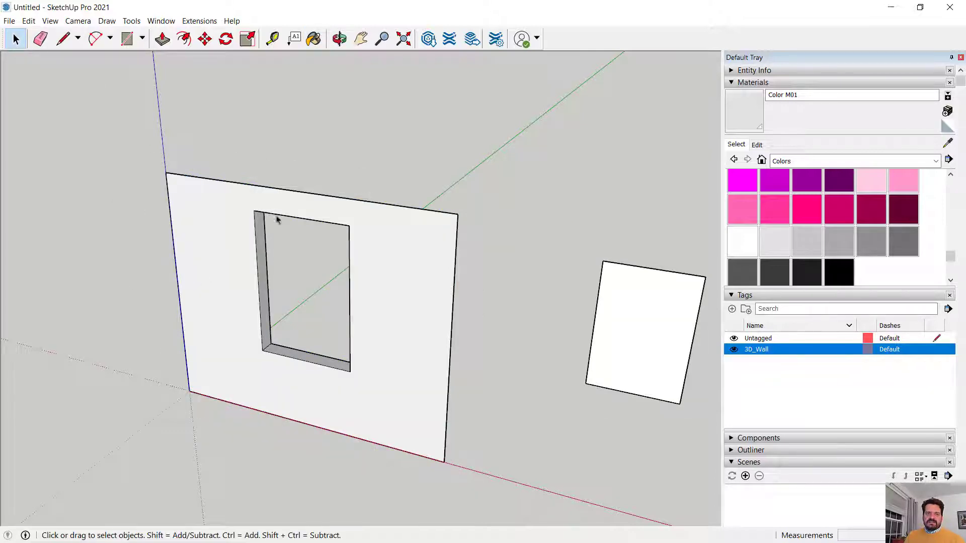
left_click(225, 230)
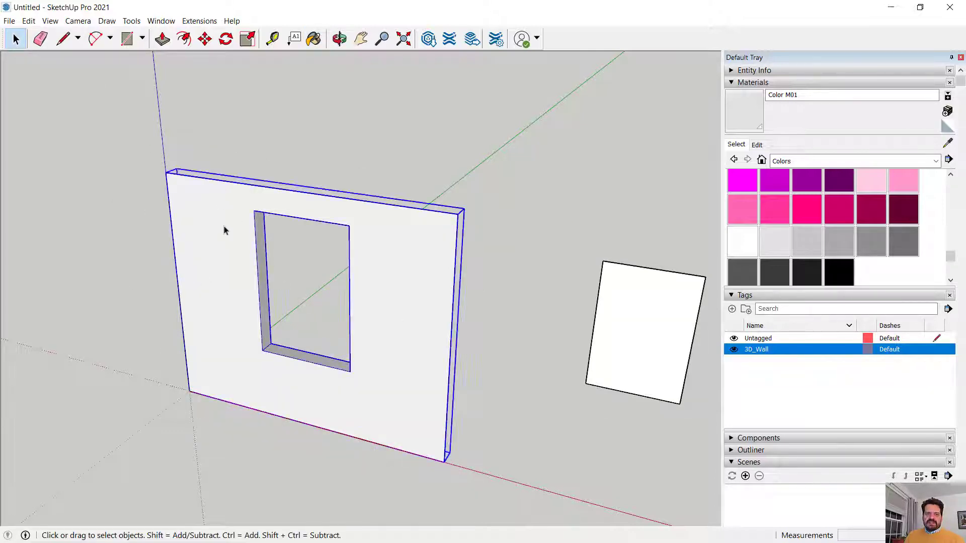
left_click(315, 172)
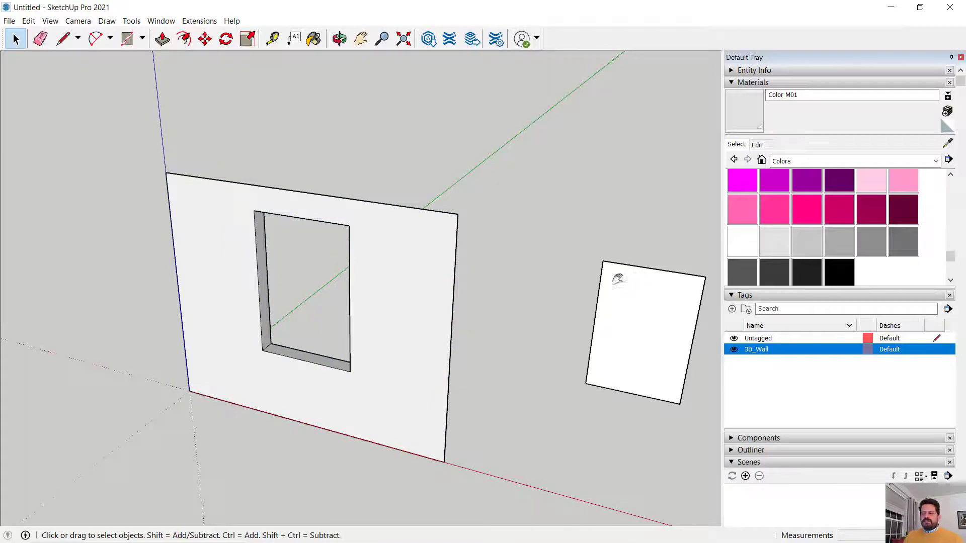
Offset the outline of the loose panel beside the wall 2" inward to form a frame border.
middle_click_drag(618, 280, 496, 299)
scroll(571, 301, "up", 6)
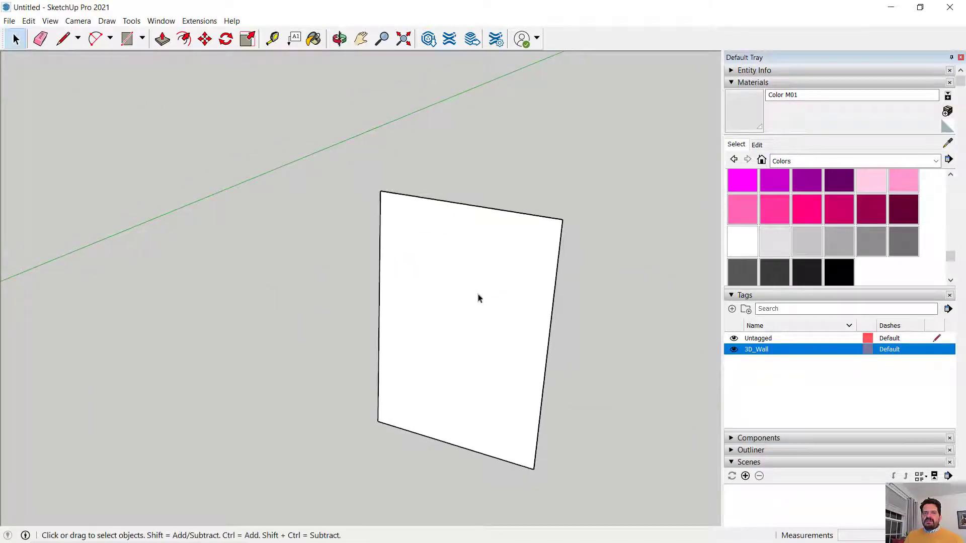
left_click(537, 322)
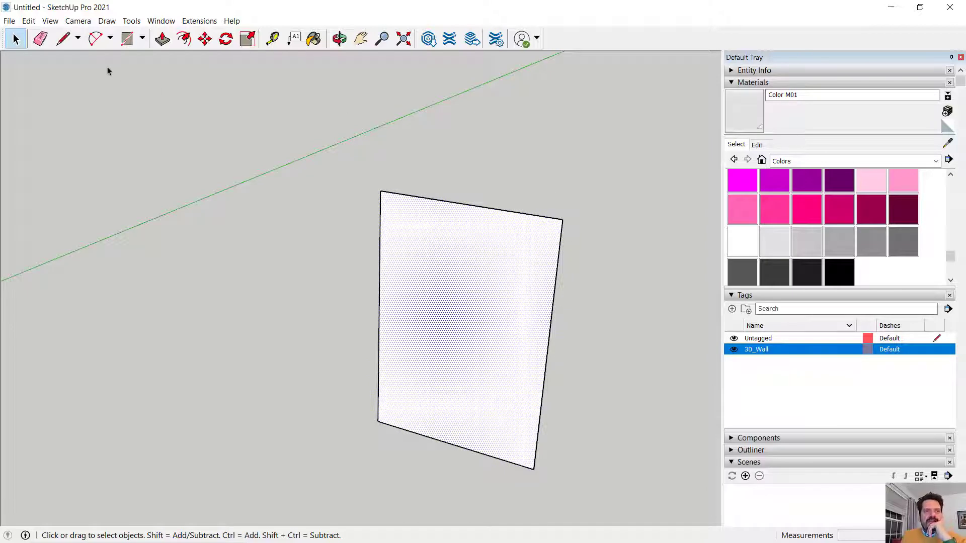
left_click(184, 39)
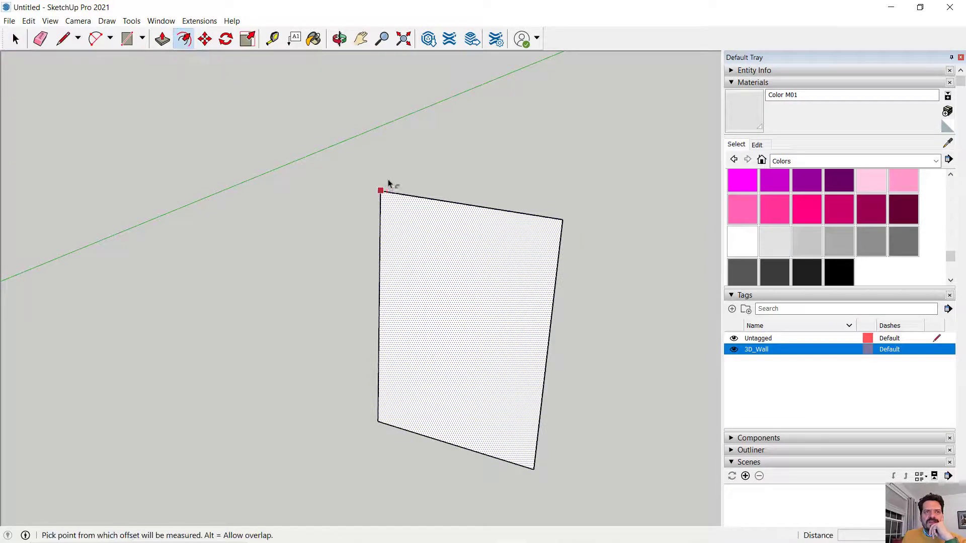
left_click(470, 220)
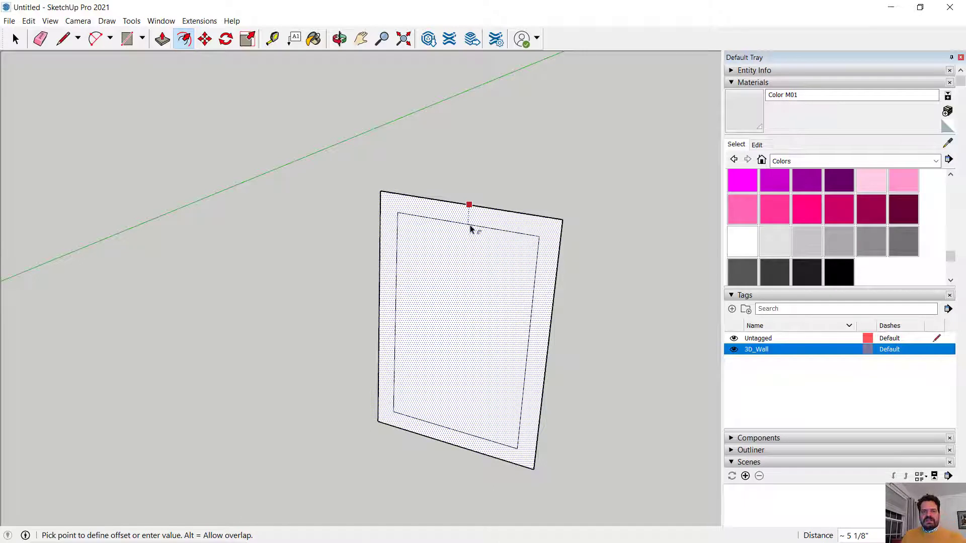
type("2")
key("Return")
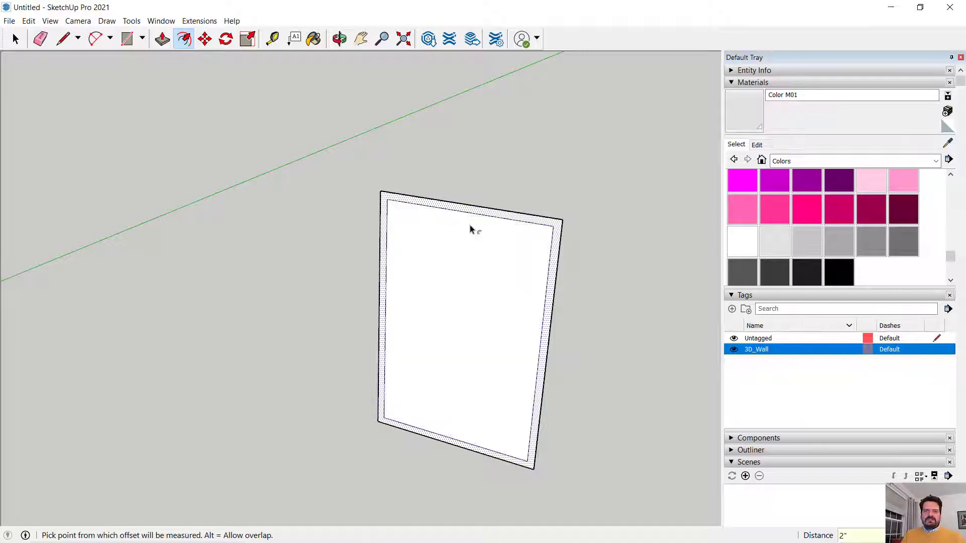
left_click(162, 39)
middle_click_drag(499, 215, 466, 241)
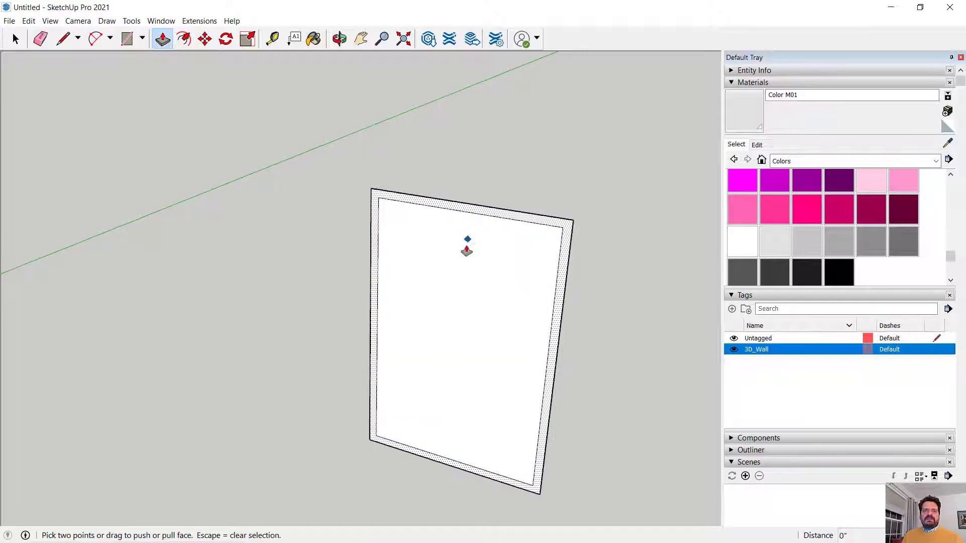
left_click(15, 38)
left_click(451, 271)
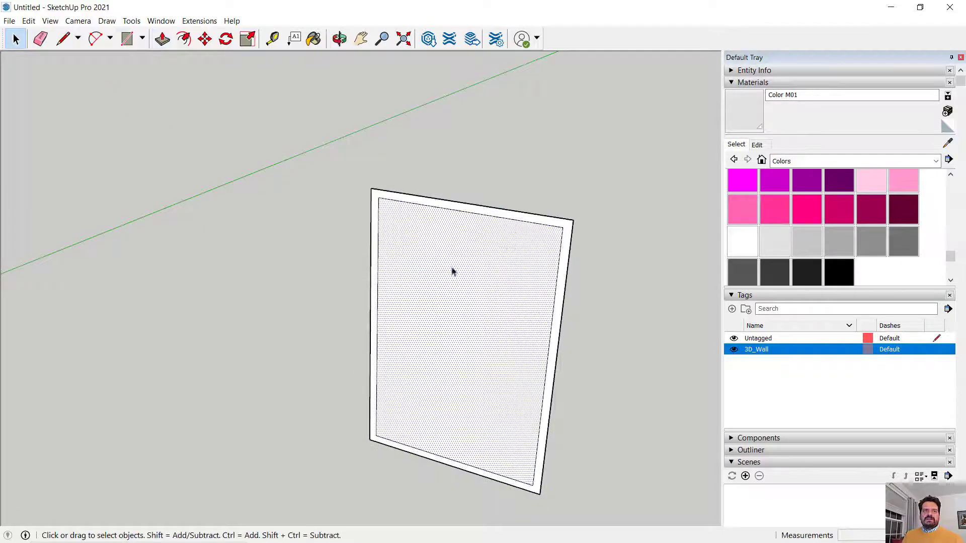
left_click(162, 39)
key("space")
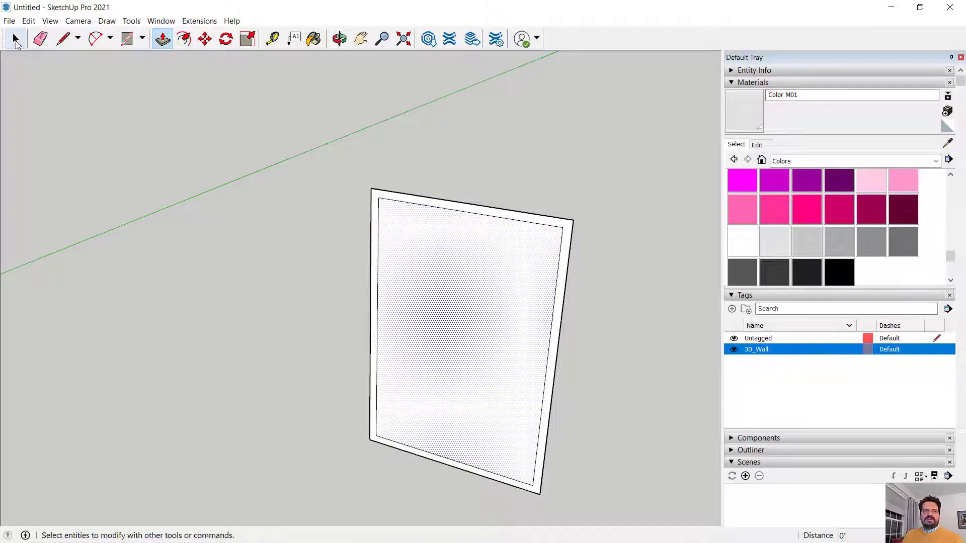
left_click(368, 178)
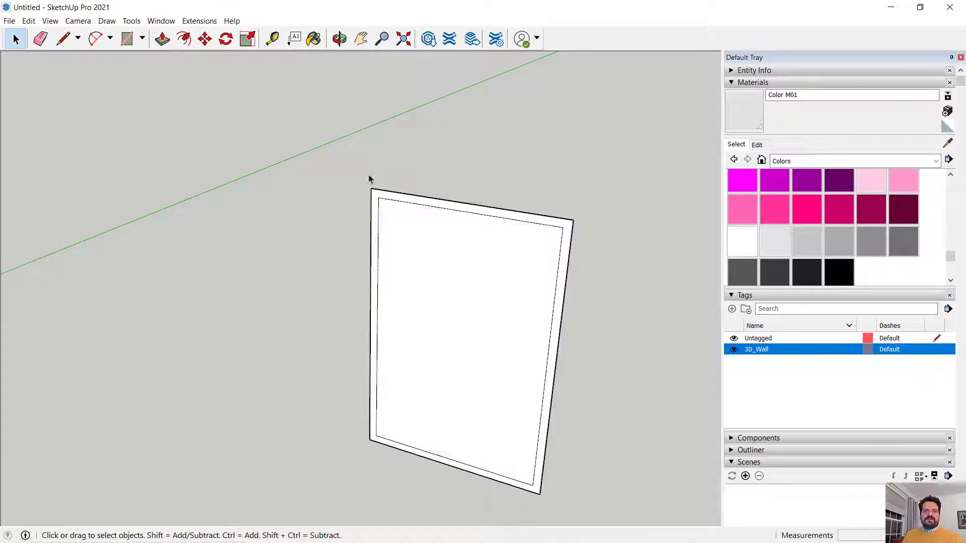
Extrude the frame border around the loose panel outward by 4".
left_click(162, 39)
left_click(512, 213)
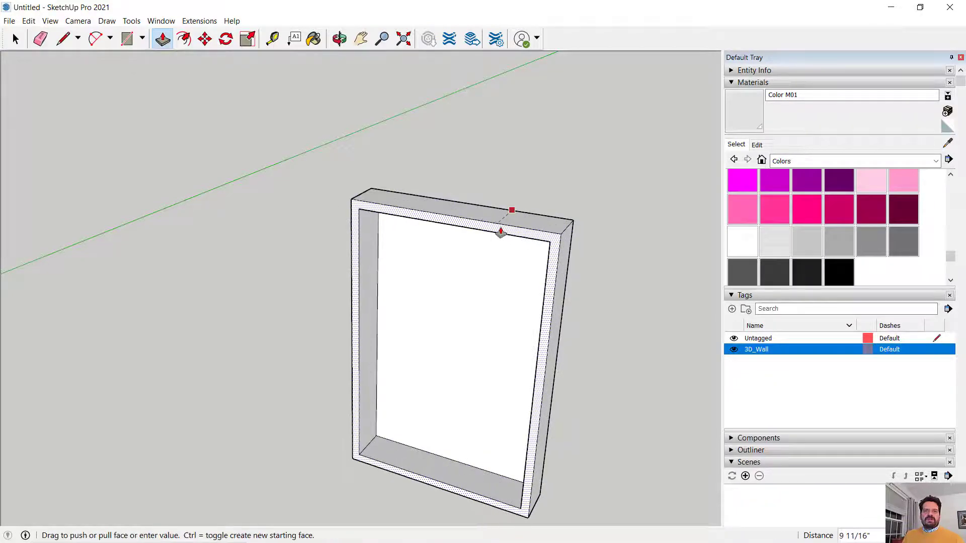
left_click(515, 229)
left_click(514, 229)
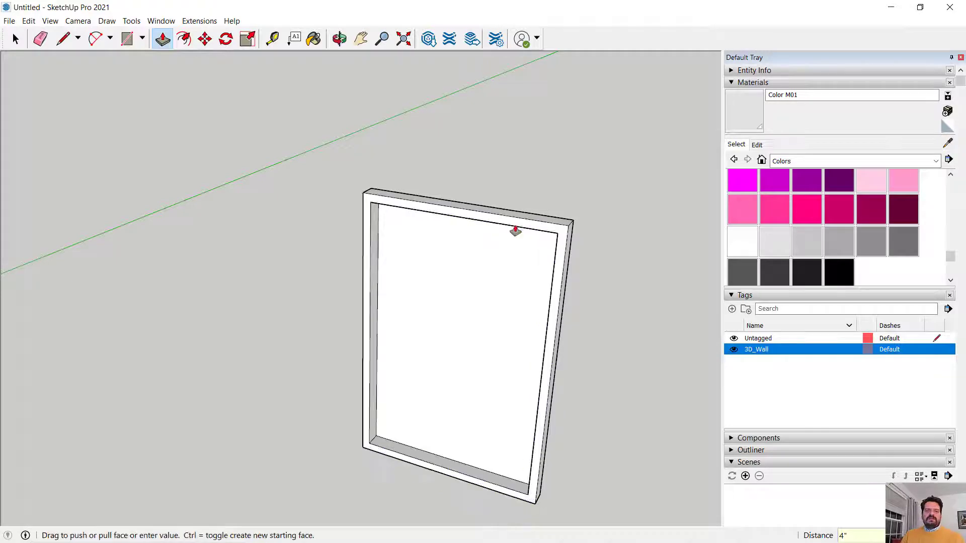
key("space")
Draw a vertical centre line on the recessed panel face, from the midpoint of its bottom edge to its top edge.
middle_click_drag(237, 225, 451, 314)
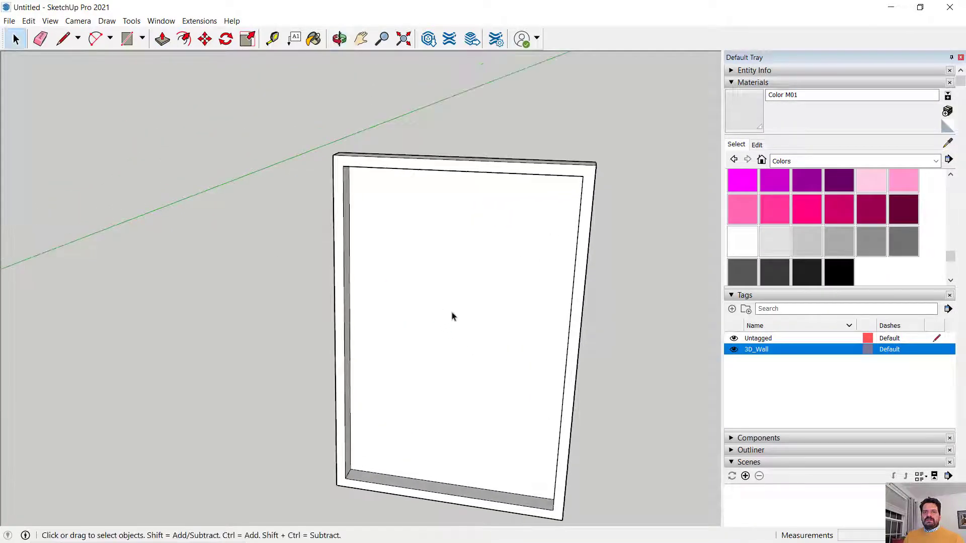
left_click(424, 317)
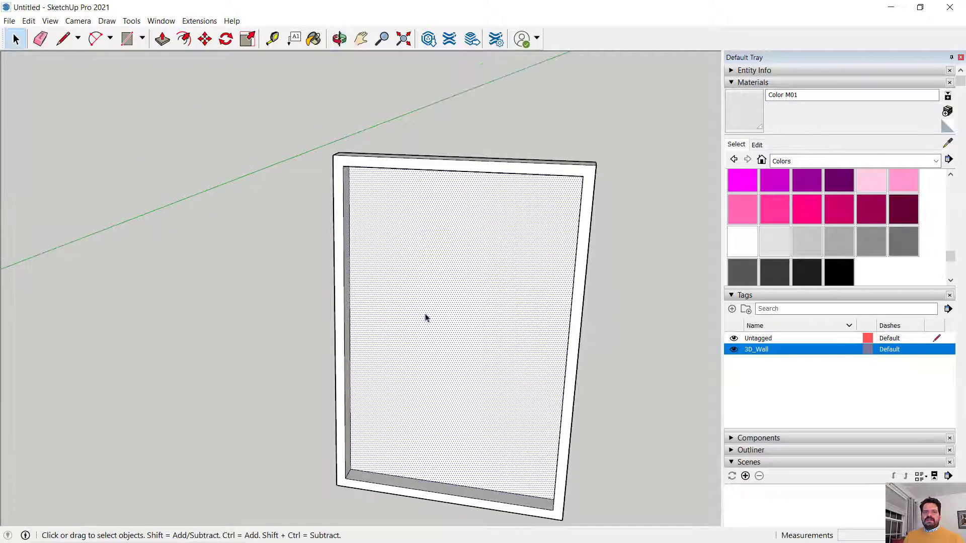
left_click(62, 39)
left_click(449, 484)
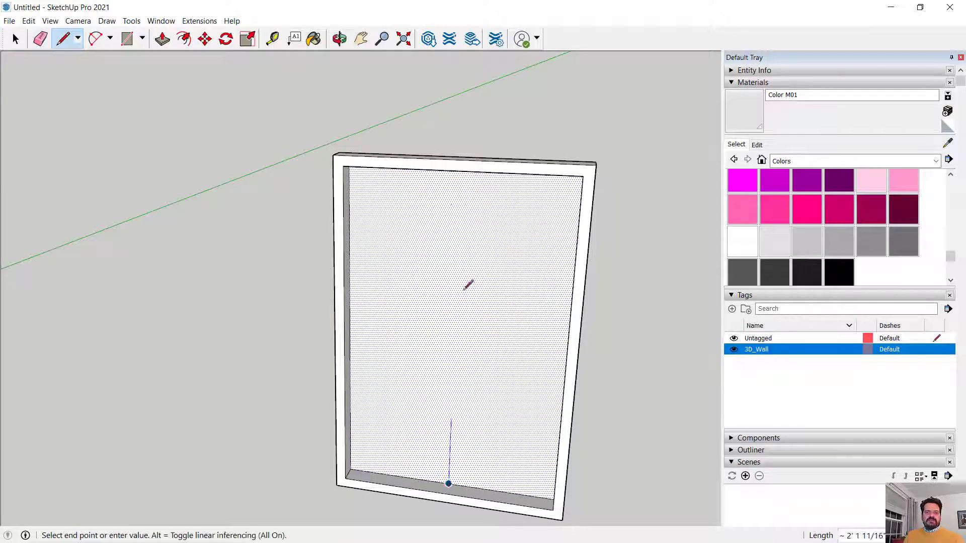
middle_click_drag(457, 201, 468, 55)
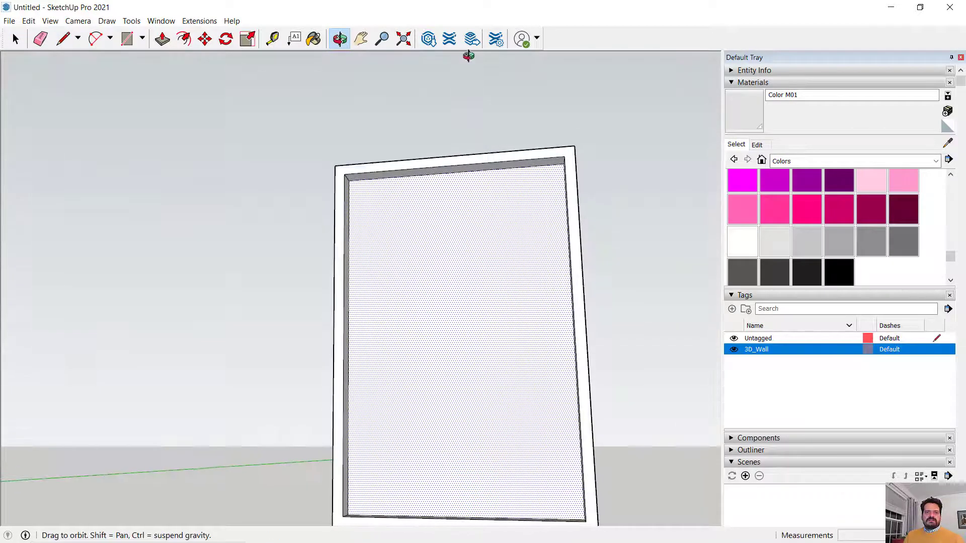
left_click(454, 172)
key("space")
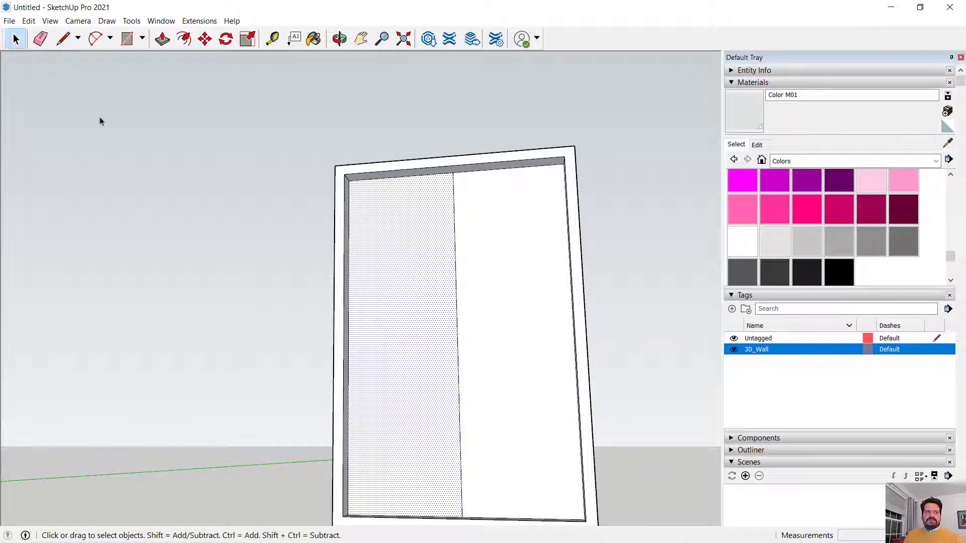
Offset the outlines of both recessed half panels 2" inward to form the two sash borders.
left_click(99, 121)
left_click(184, 38)
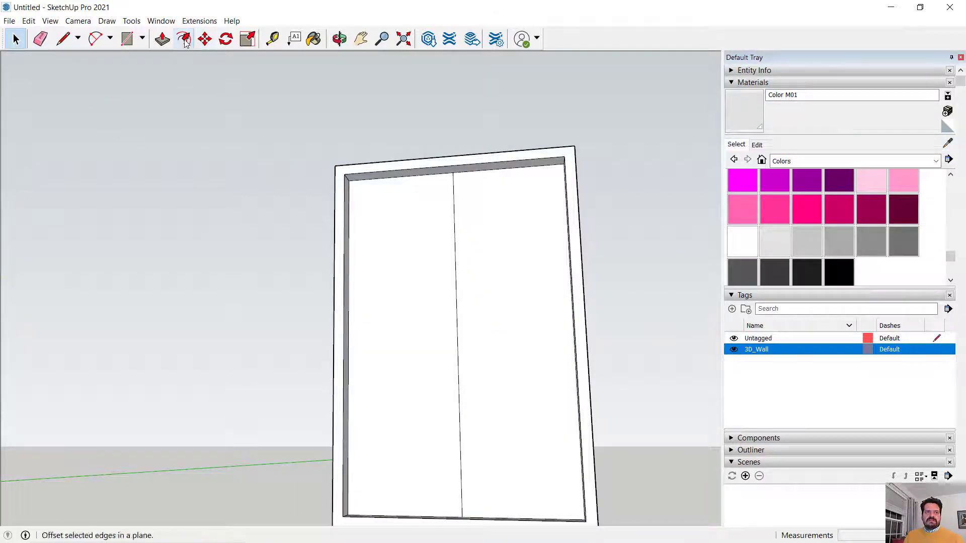
left_click(394, 204)
left_click(402, 227)
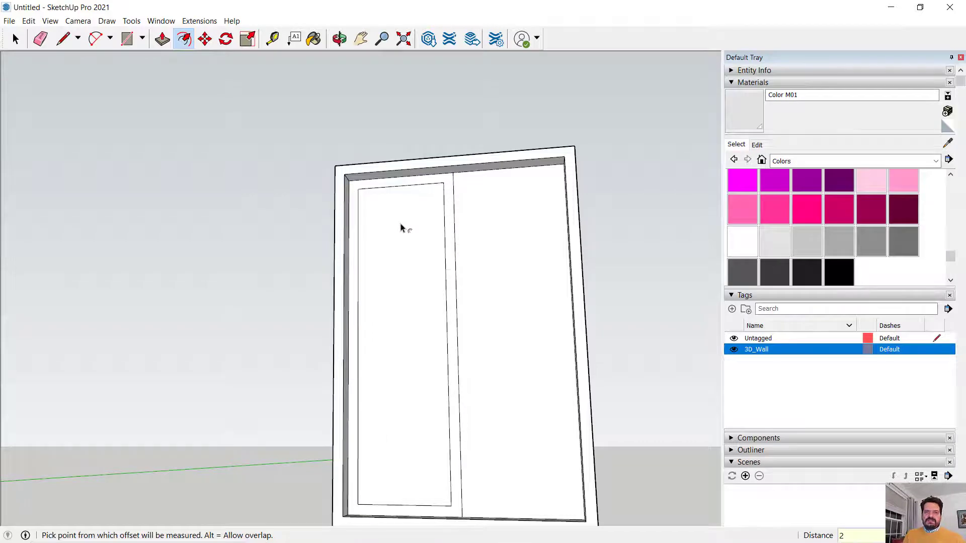
left_click(501, 214)
double_click(501, 222)
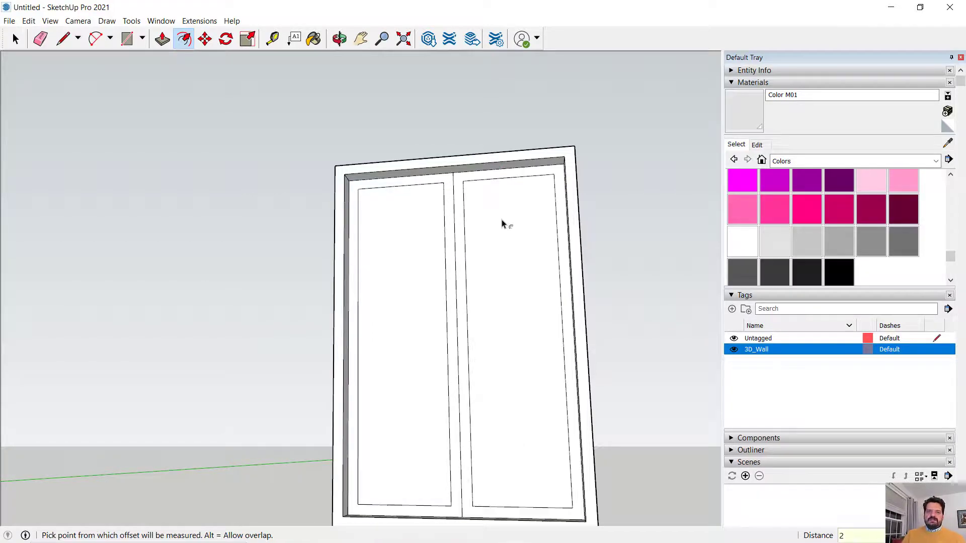
Create a new tag named 3D_Win_Frame.
left_click(15, 38)
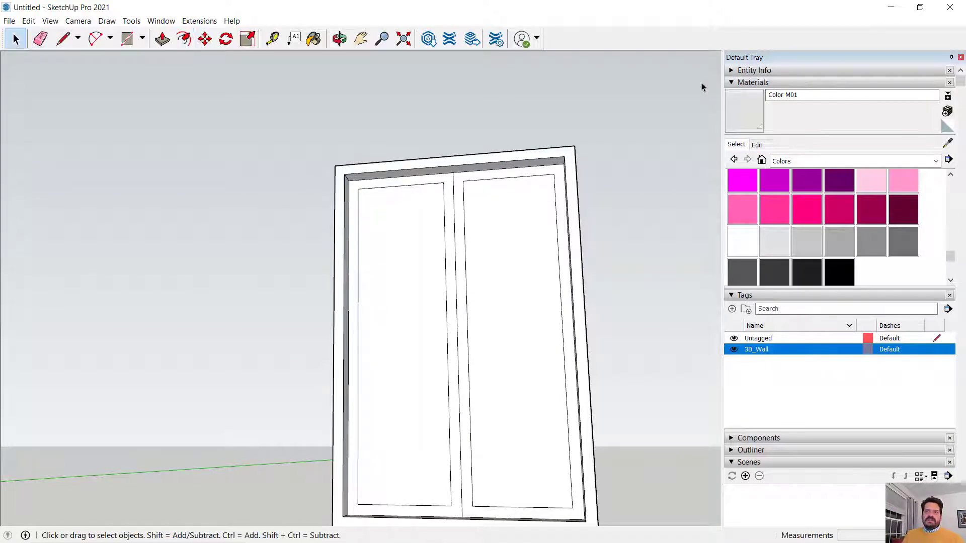
left_click(743, 71)
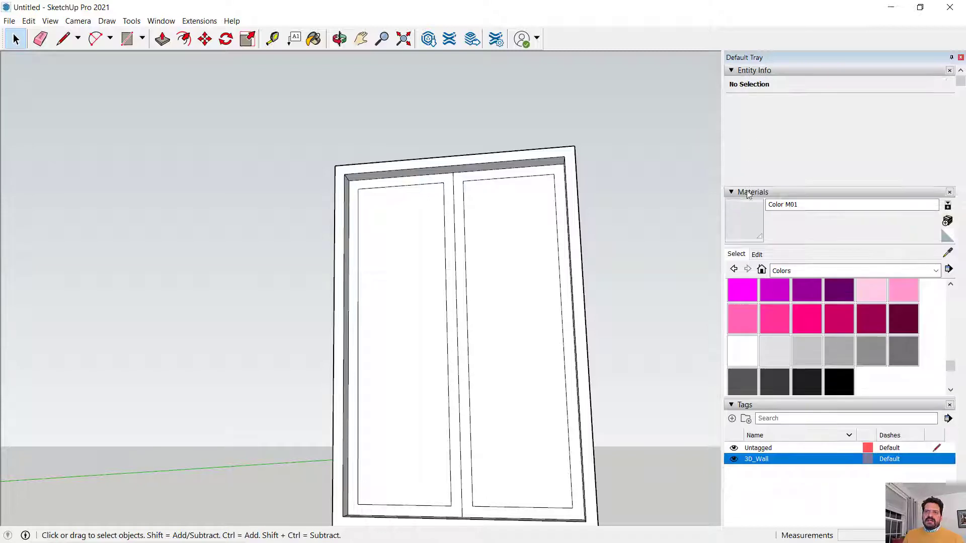
left_click(748, 192)
left_click(732, 217)
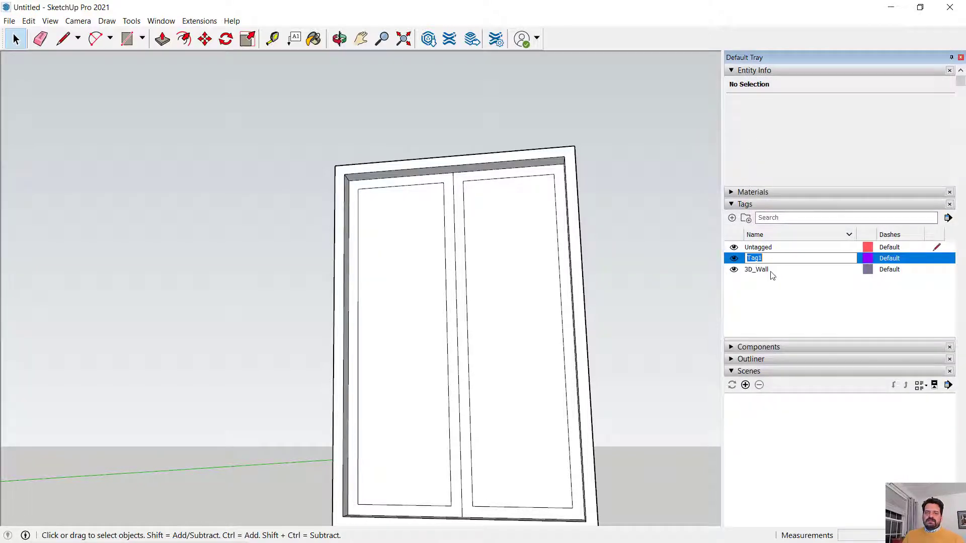
type("3D_W")
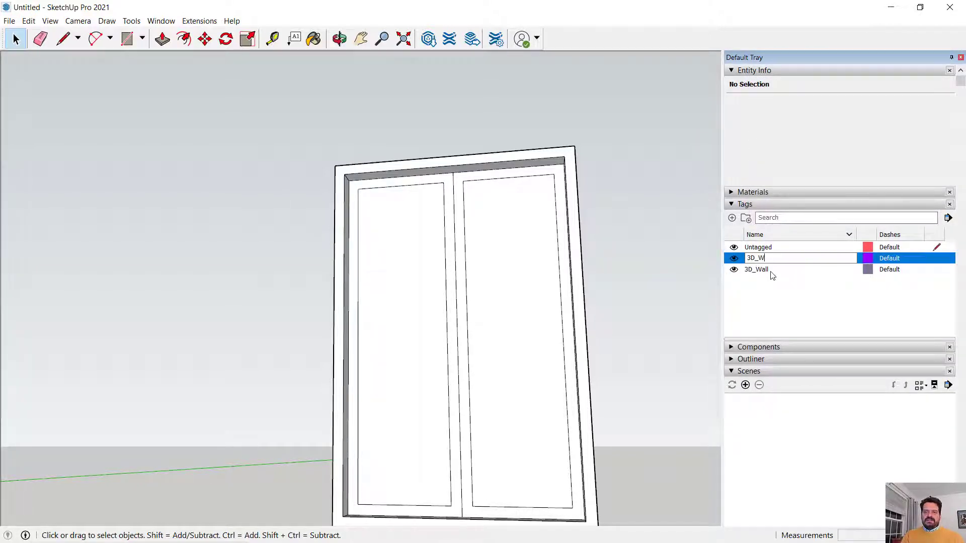
type("in_Frame")
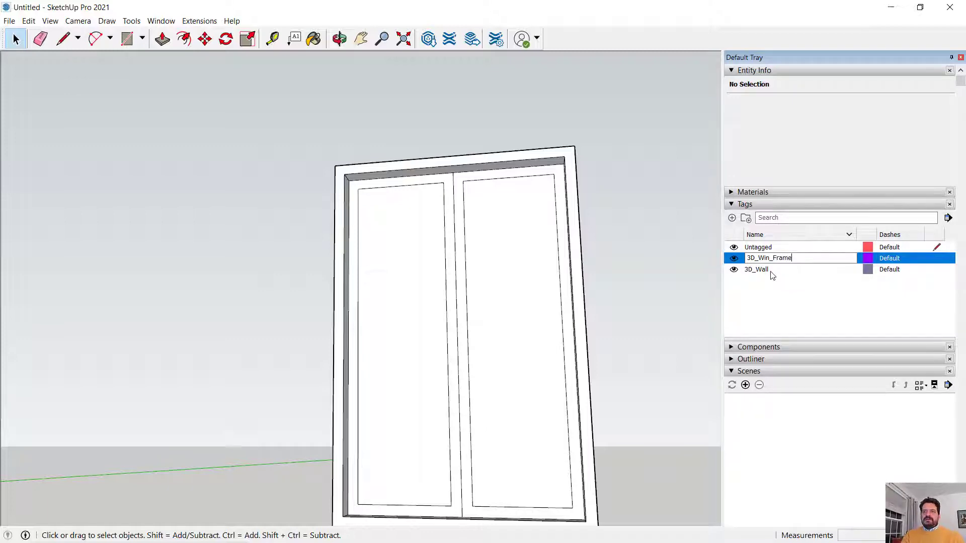
key("Return")
Select all the loose window geometry and assign it to the 3D_Win_Frame tag.
scroll(272, 111, "down", 1)
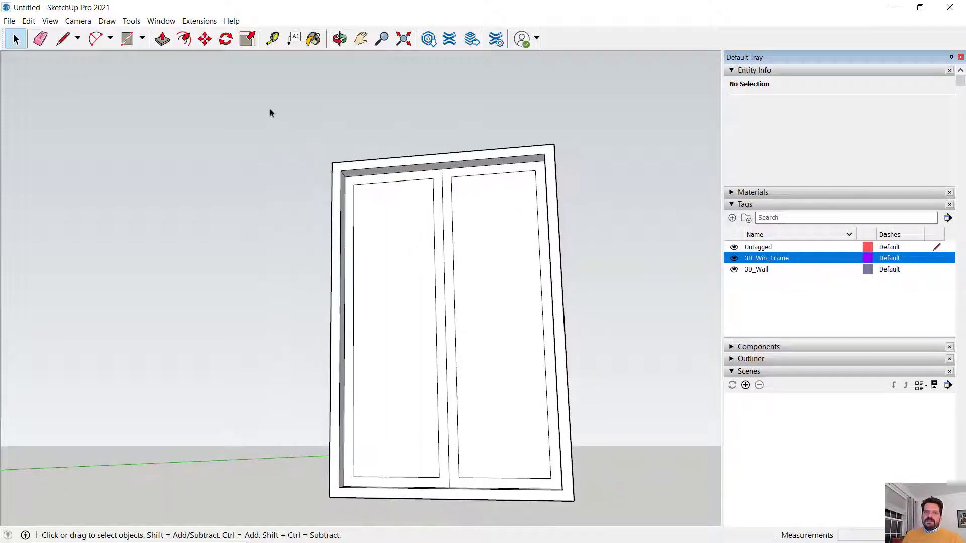
left_click_drag(269, 107, 635, 521)
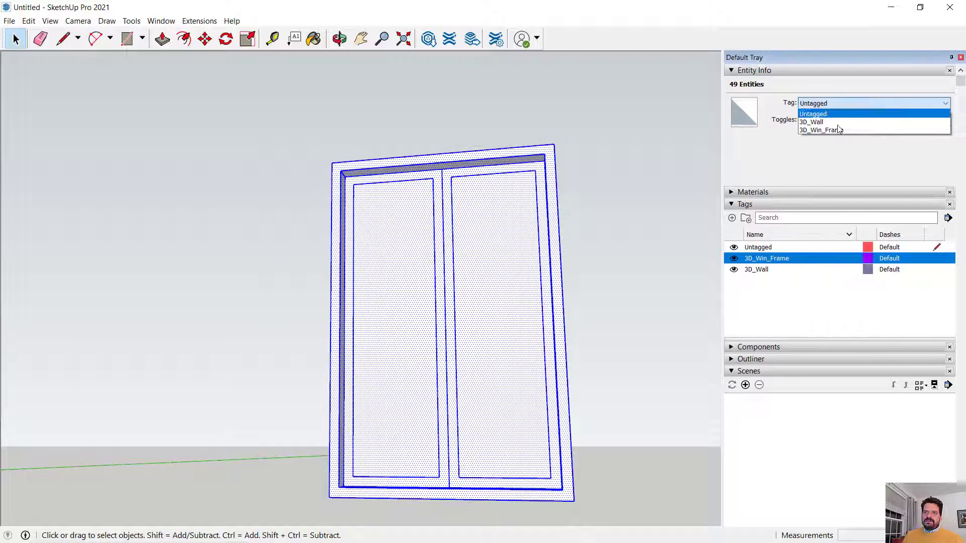
left_click(855, 103)
left_click(825, 132)
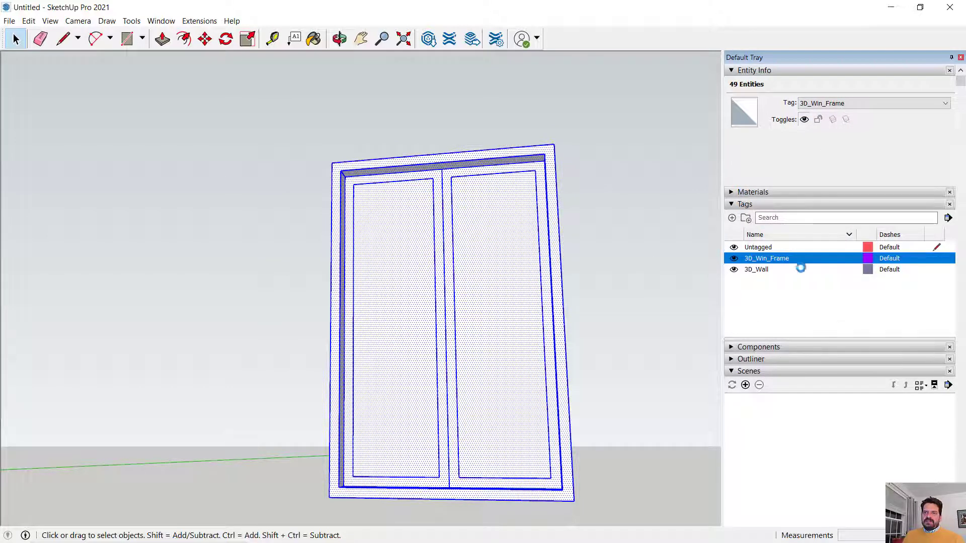
Paint the selected window geometry with Color H01 from the Colors collection.
left_click(734, 195)
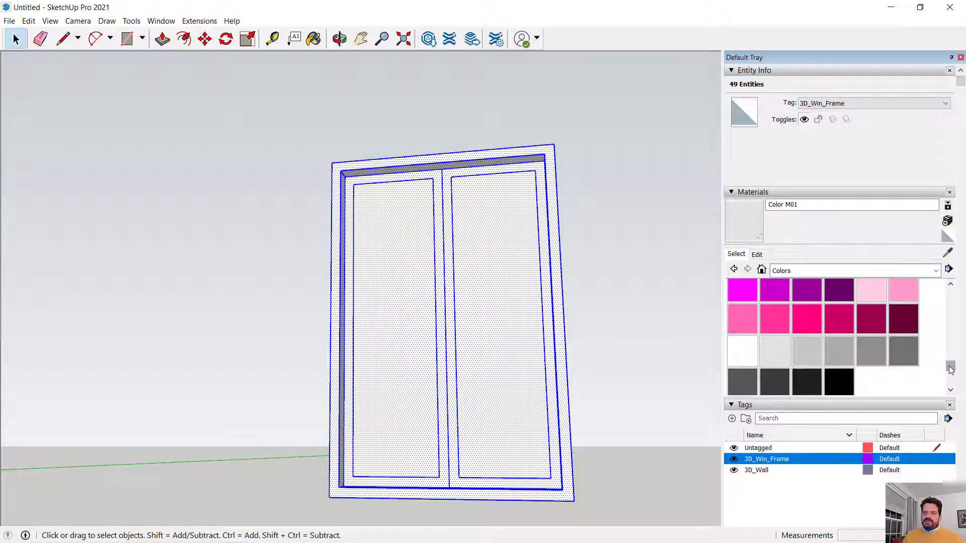
left_click_drag(950, 370, 950, 330)
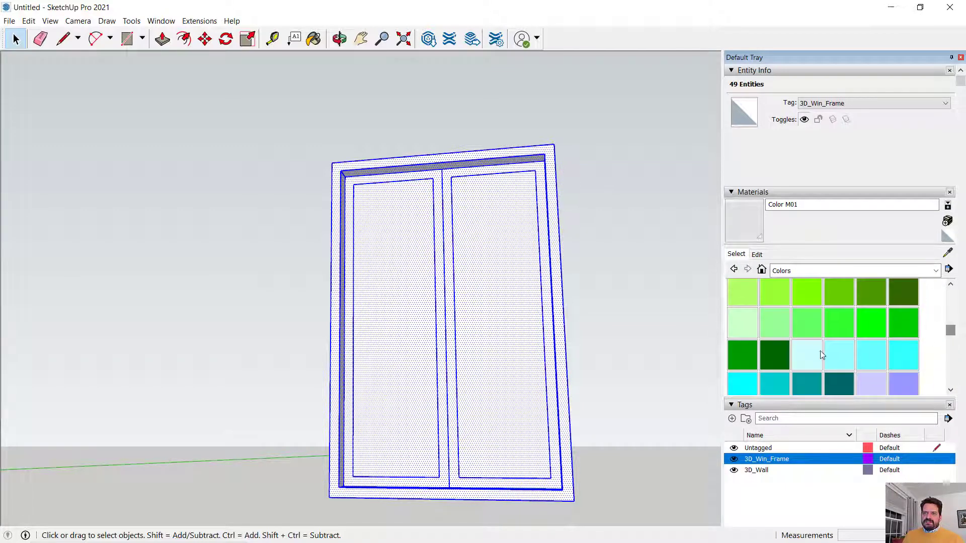
left_click(821, 354)
left_click(510, 292)
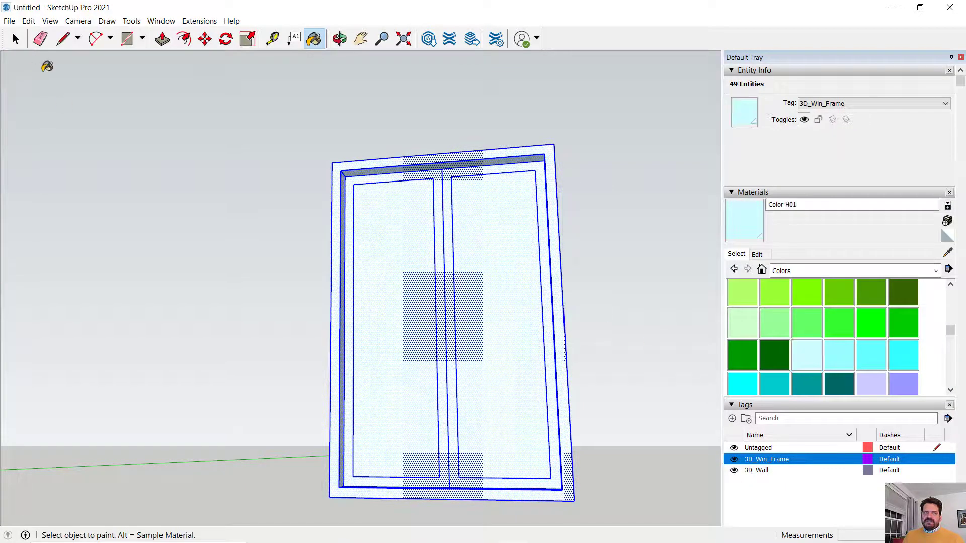
Paint the selected window geometry with Color G01 from the Colors collection and clear the selection.
left_click(743, 323)
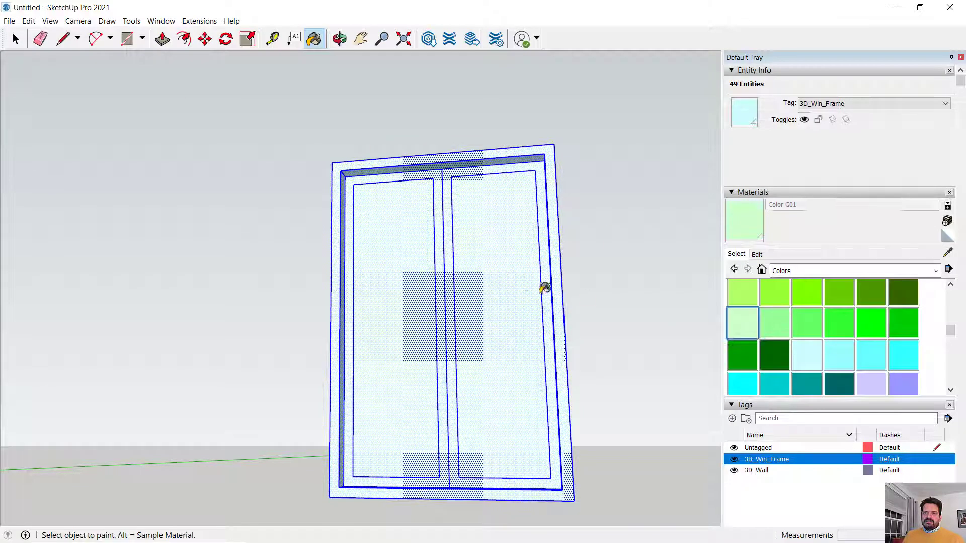
left_click(532, 285)
left_click(15, 40)
left_click(134, 195)
Push both inner pane faces of the window back by 0.5".
mouse_move(371, 300)
middle_mouse_down()
mouse_move(309, 421)
mouse_move(331, 402)
middle_mouse_up()
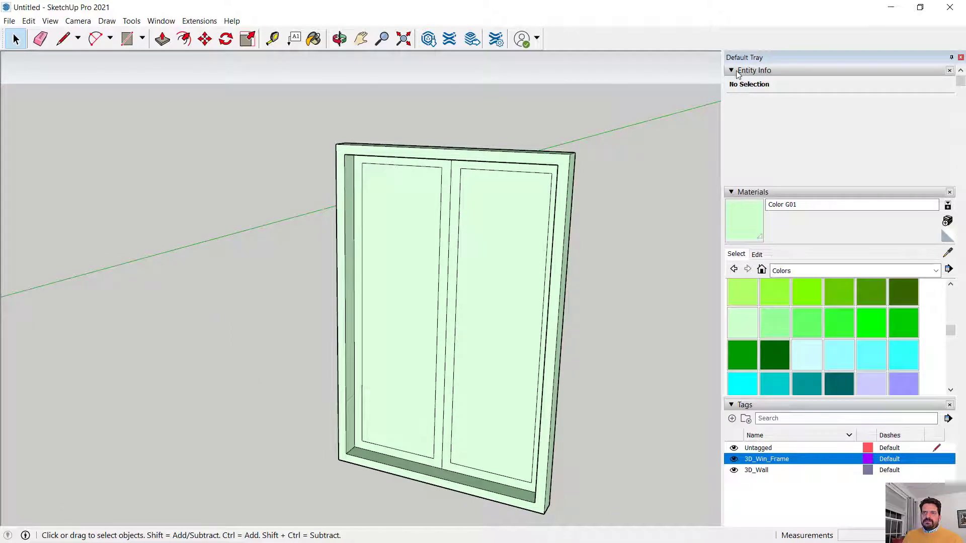
left_click(162, 39)
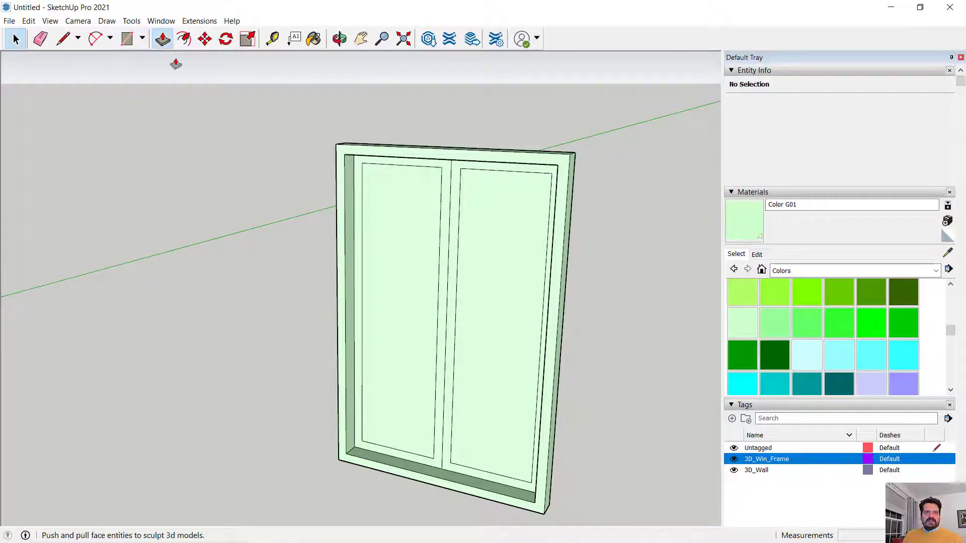
left_click(409, 253)
left_click(430, 249)
type(".")
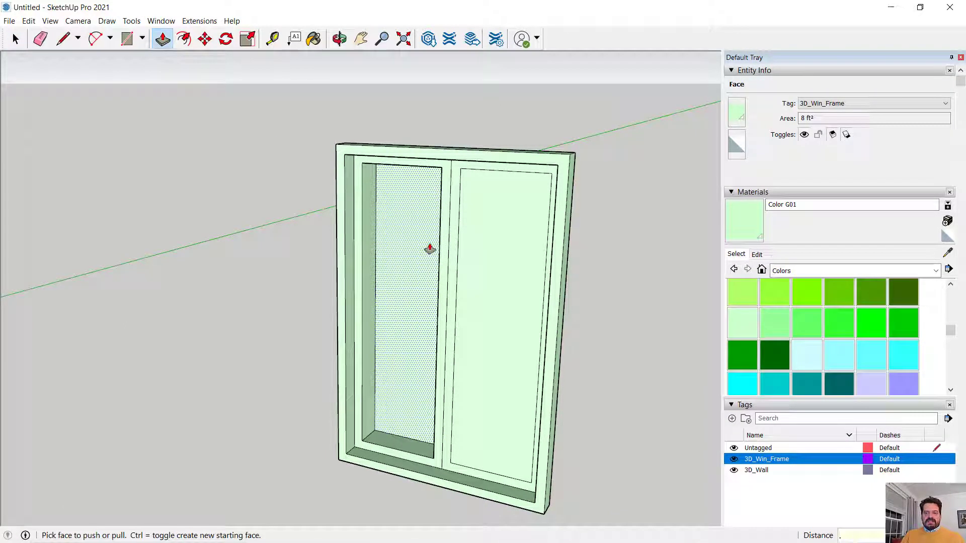
type("5")
key("Return")
left_click_drag(469, 278, 485, 272)
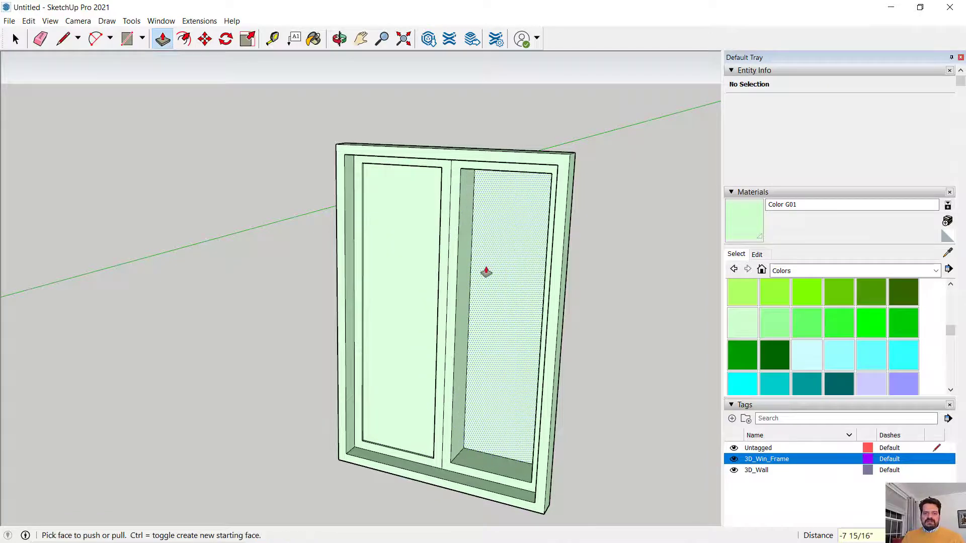
key("Return")
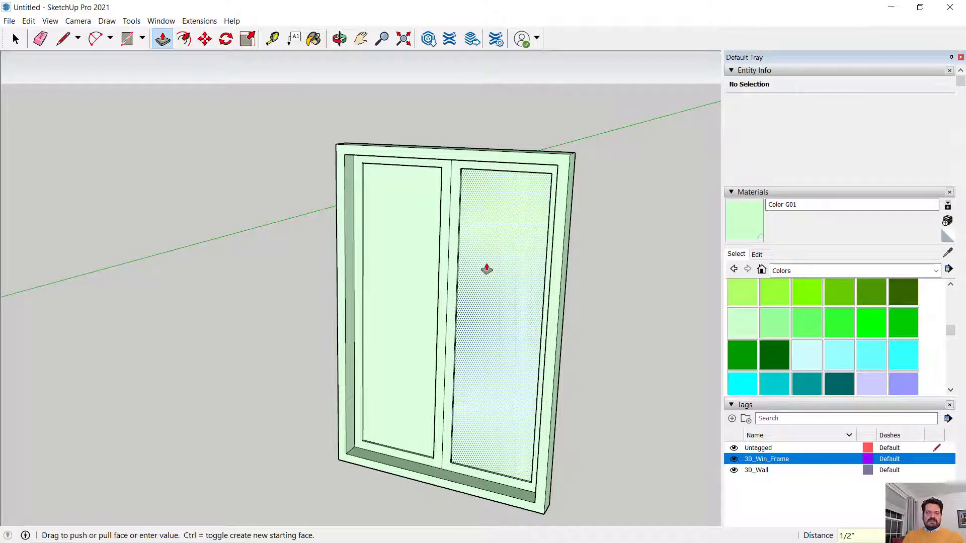
Paint the two window pane faces with Translucent Glass Gray from the Glass and Mirrors collection.
key("space")
left_click(412, 256)
left_click(491, 271, "shift")
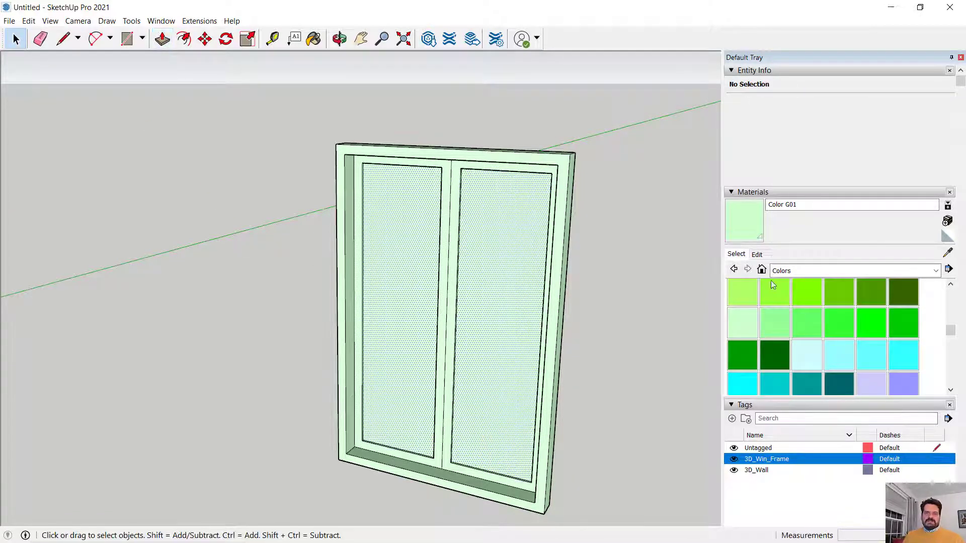
left_click(925, 276)
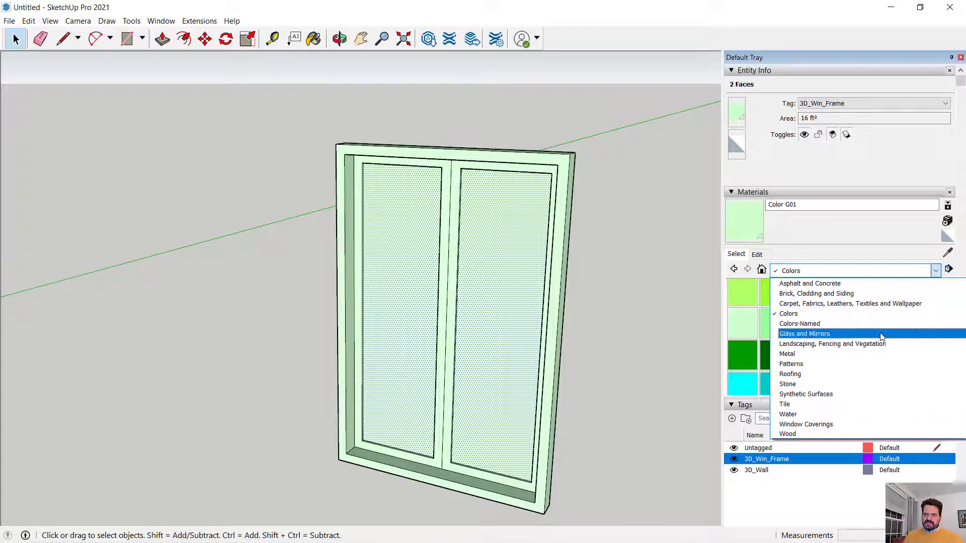
left_click(855, 333)
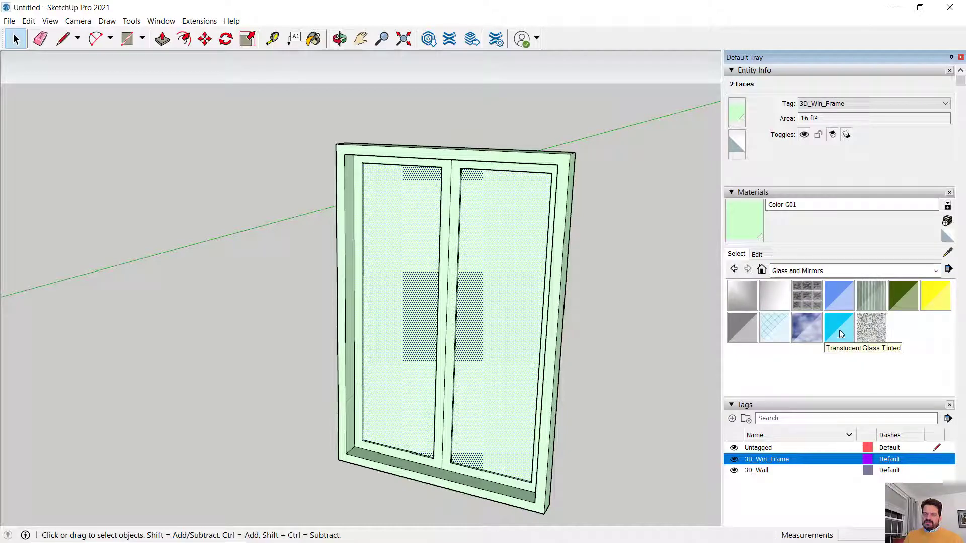
left_click(747, 325)
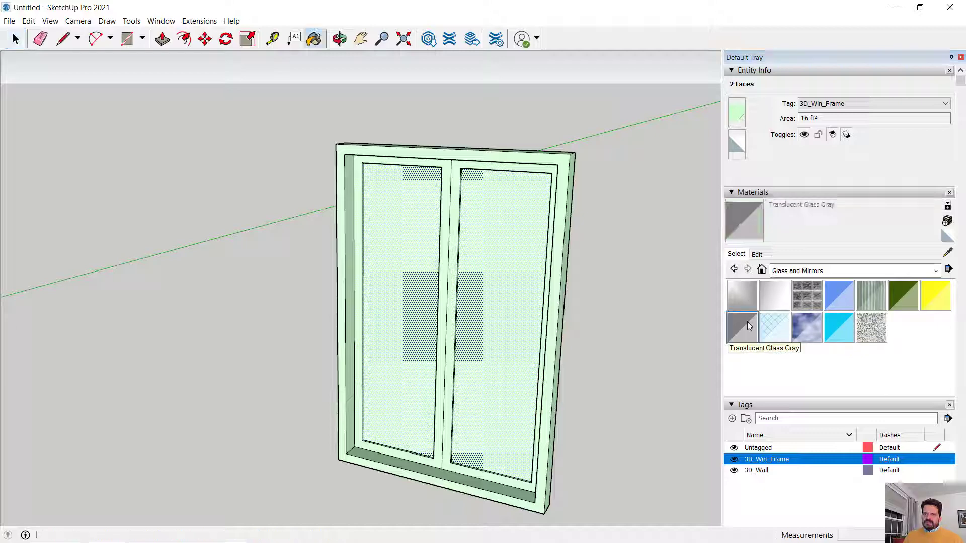
left_click(506, 291)
left_click(14, 39)
left_click(211, 184)
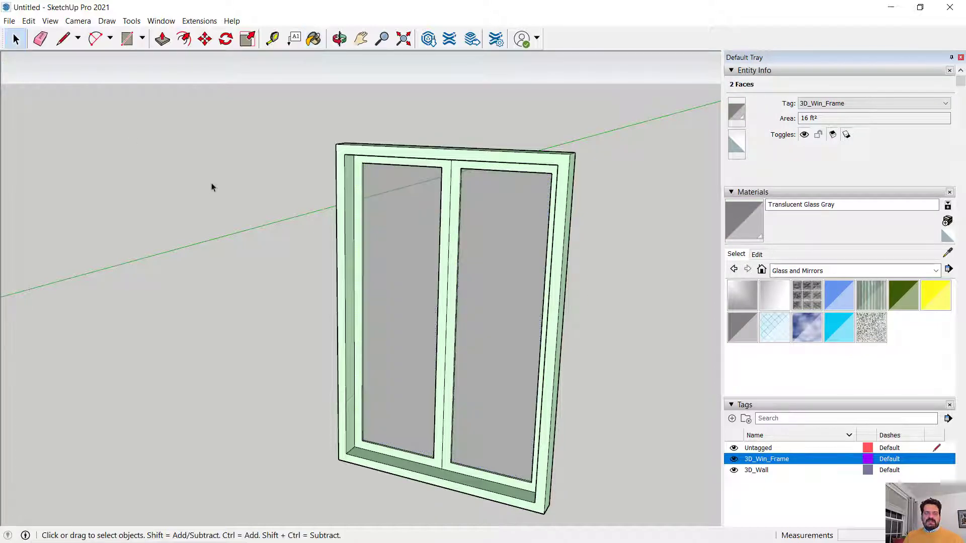
Select the entire window geometry and make it a component named Window.
mouse_move(211, 184)
middle_mouse_down()
mouse_move(230, 237)
mouse_move(282, 304)
mouse_move(281, 276)
mouse_move(410, 283)
mouse_move(187, 289)
middle_mouse_up()
scroll(276, 275, "down", 2)
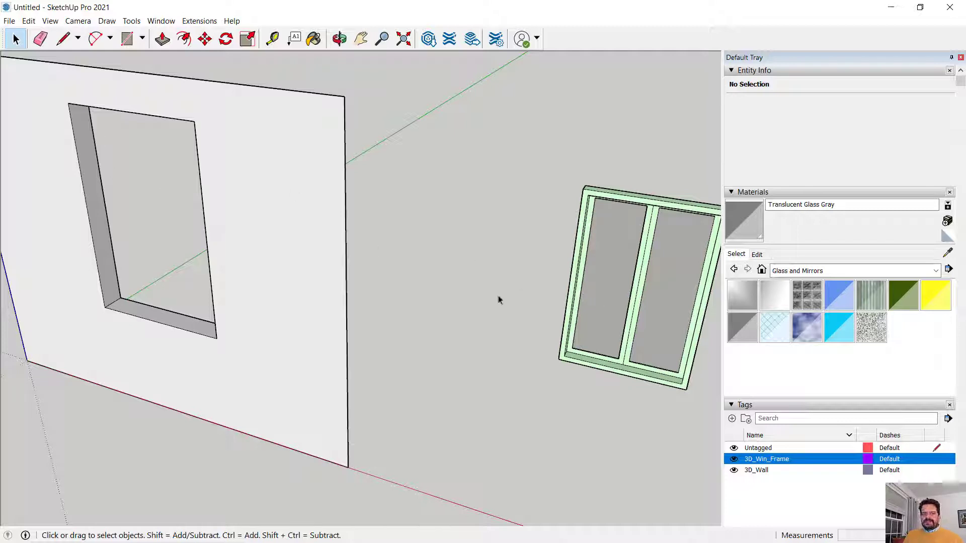
middle_click_drag(560, 296, 445, 230)
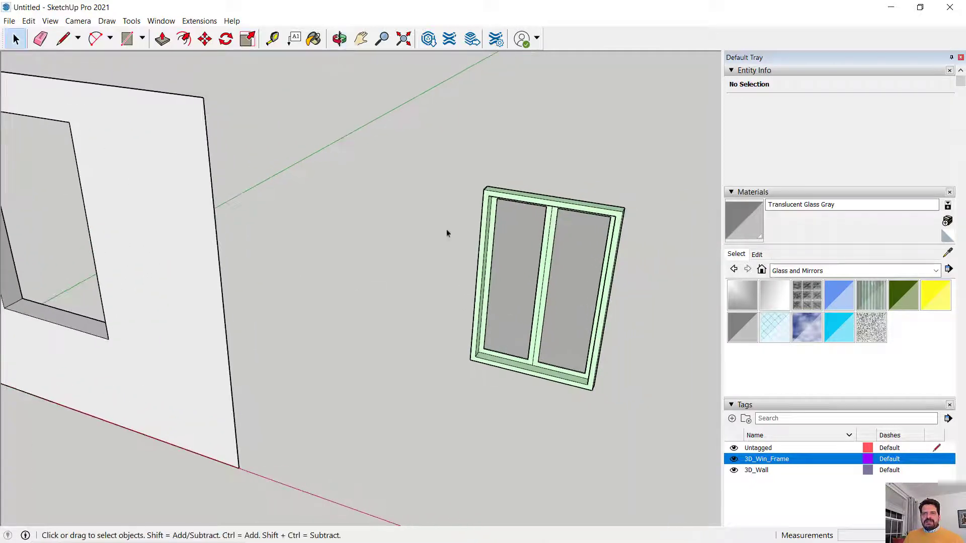
left_click_drag(361, 143, 679, 448)
right_click(554, 292)
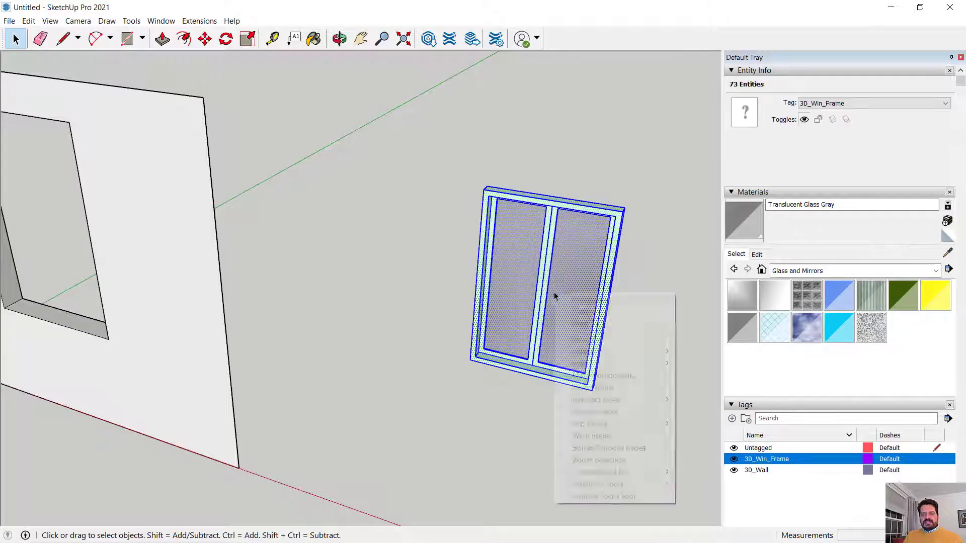
left_click(615, 376)
type("W")
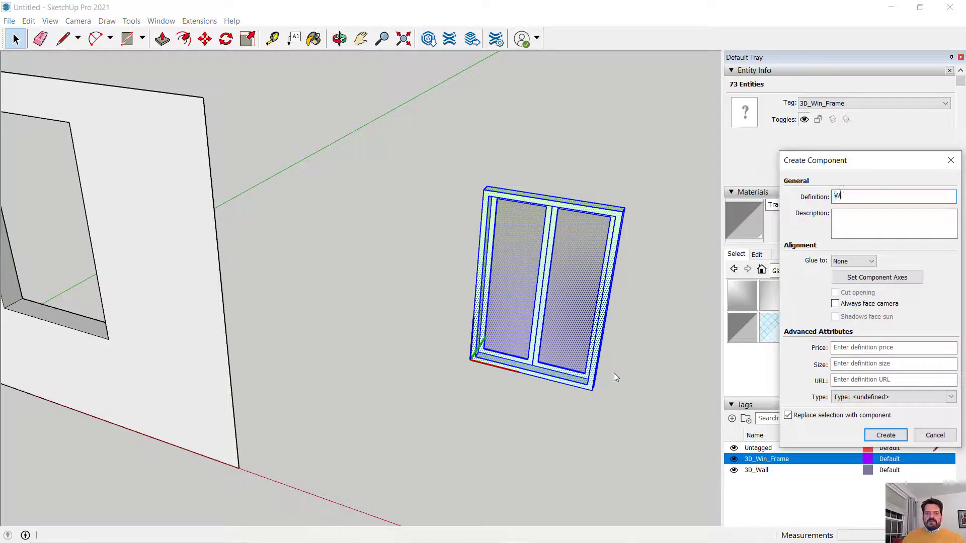
type("indpowow")
key("Return")
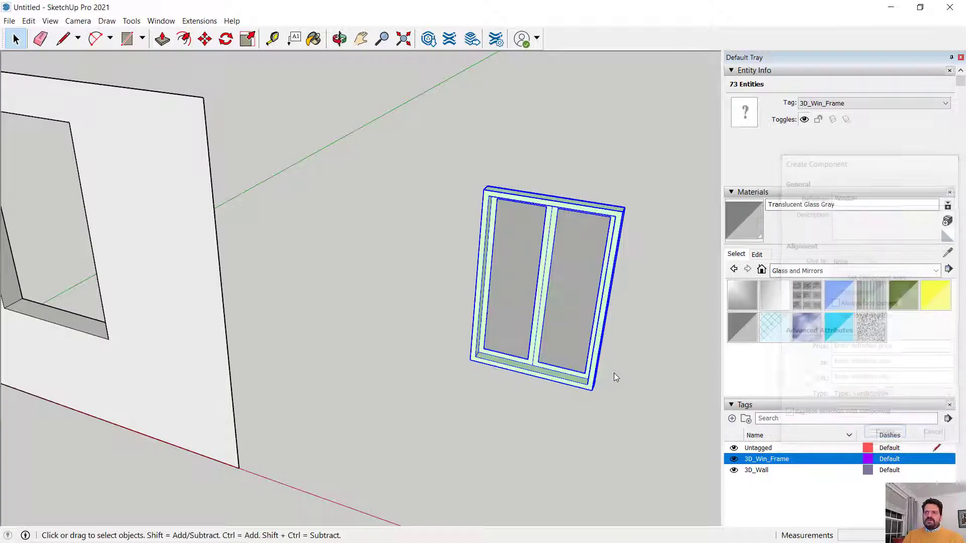
Move the Window component by its lower corner onto the bottom edge of the wall opening.
left_click(205, 38)
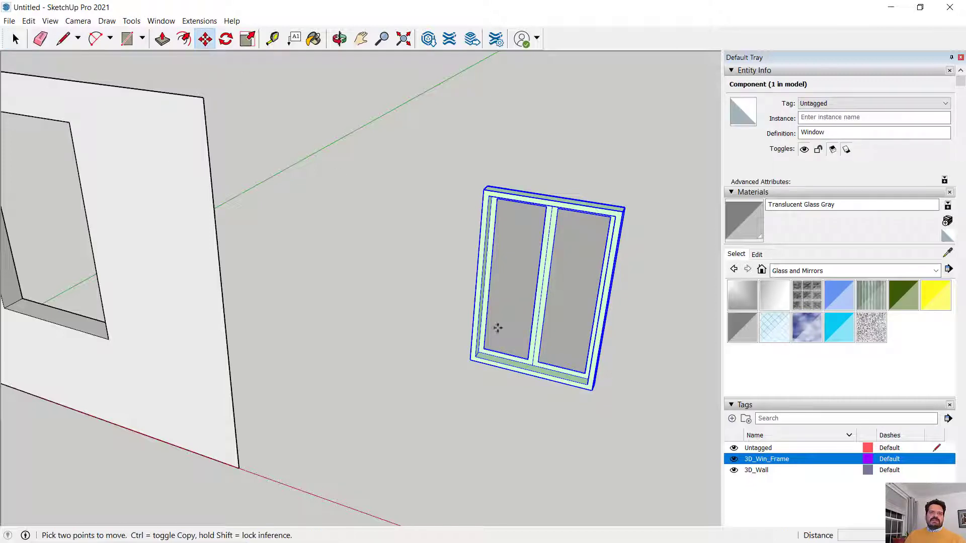
middle_click_drag(470, 354, 610, 377)
left_click(608, 364)
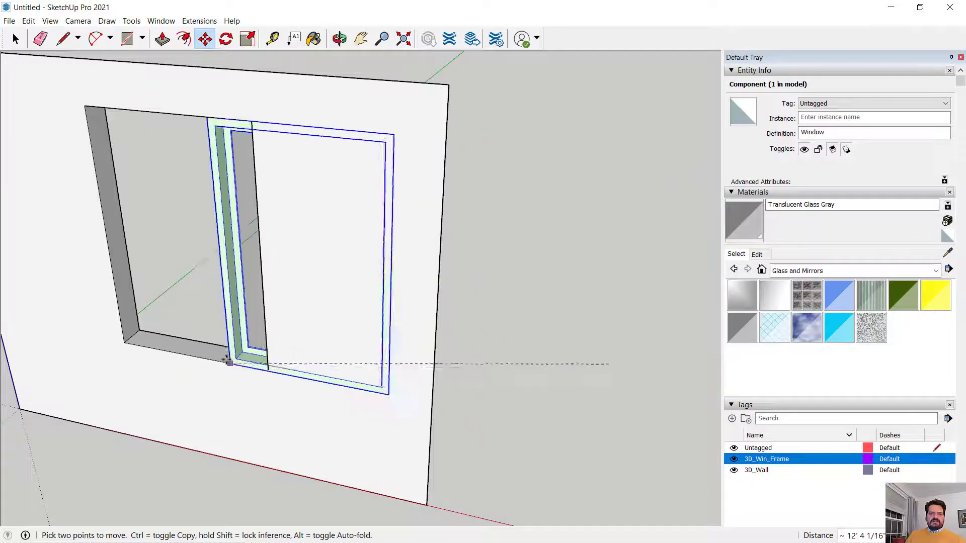
left_click(210, 346)
Move the Window component by its rear lower-left corner to the rear lower-left corner of the wall opening.
middle_click_drag(210, 346, 443, 358)
scroll(191, 436, "up", 5)
key("m")
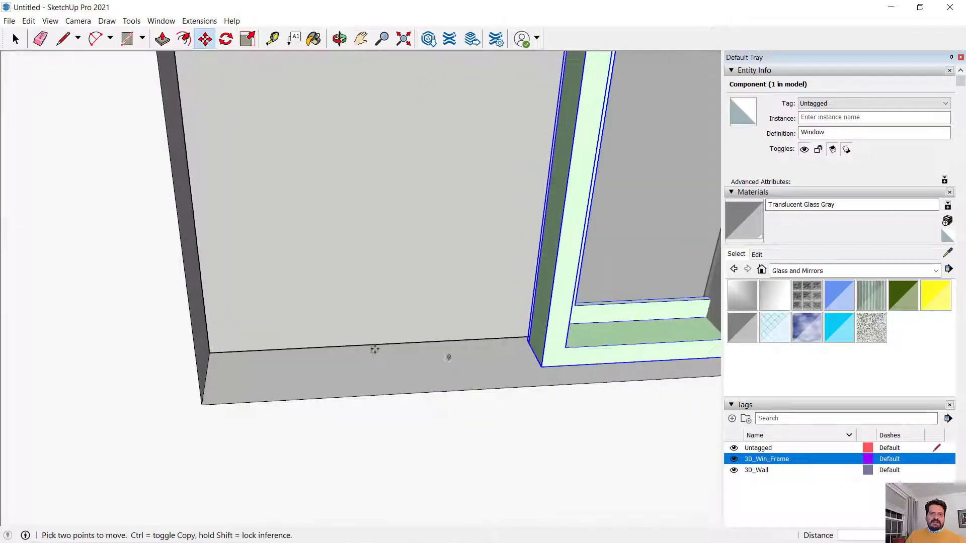
left_click(528, 342)
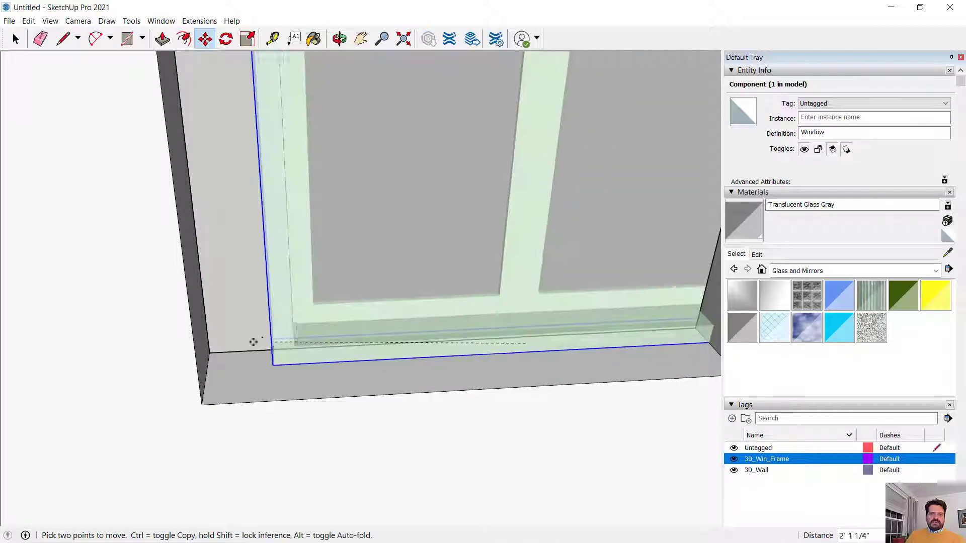
left_click(211, 353)
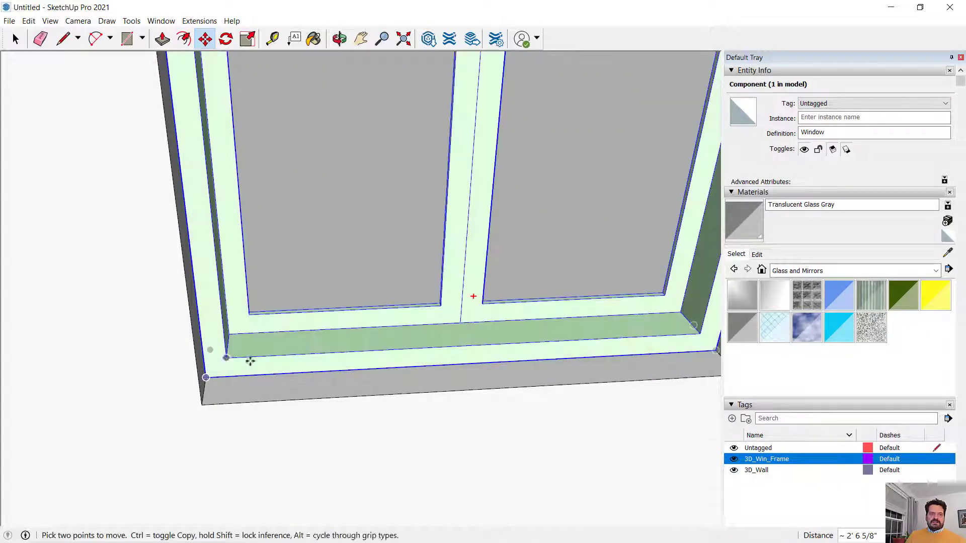
Copy the wall and its Window component together 12' along the red axis, placing the copy flush against the wall's end at the origin.
left_click(16, 41)
scroll(441, 366, "down", 6)
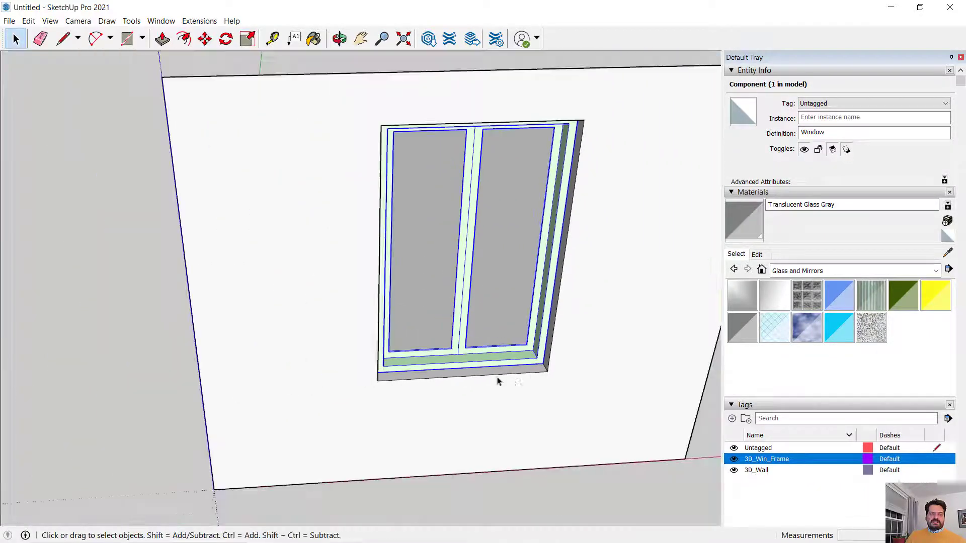
middle_click_drag(498, 381, 465, 320)
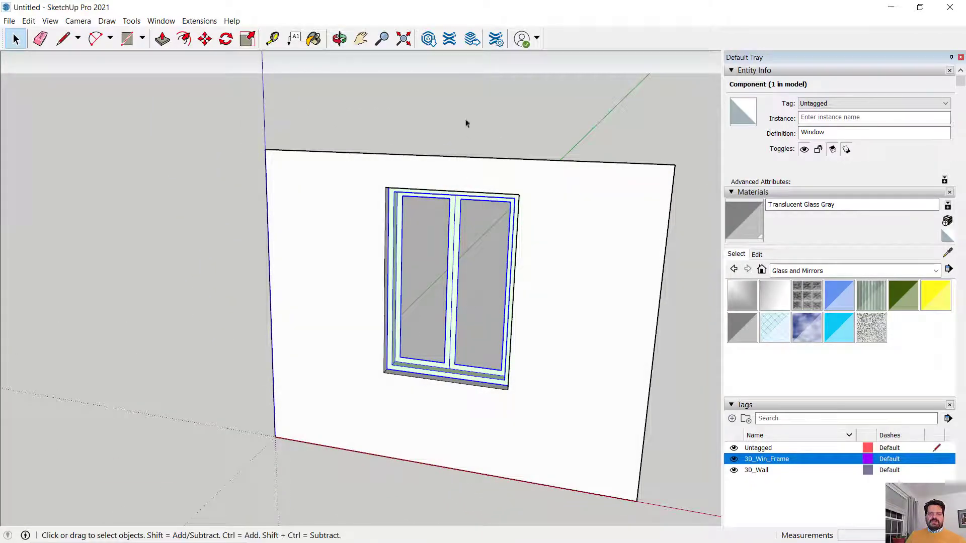
double_click(445, 206)
left_click(371, 181)
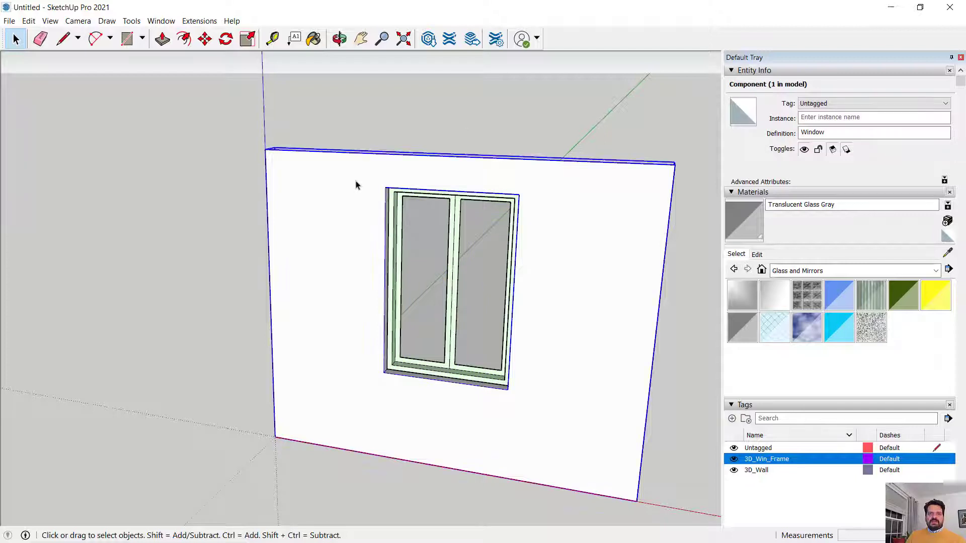
left_click(457, 199)
left_click(462, 167, "shift")
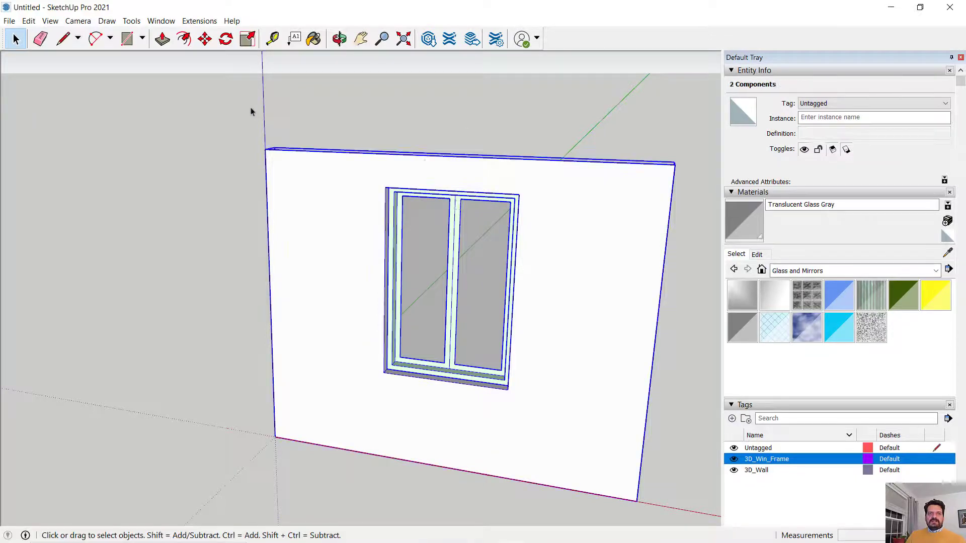
left_click(204, 39)
middle_click_drag(335, 206, 375, 254)
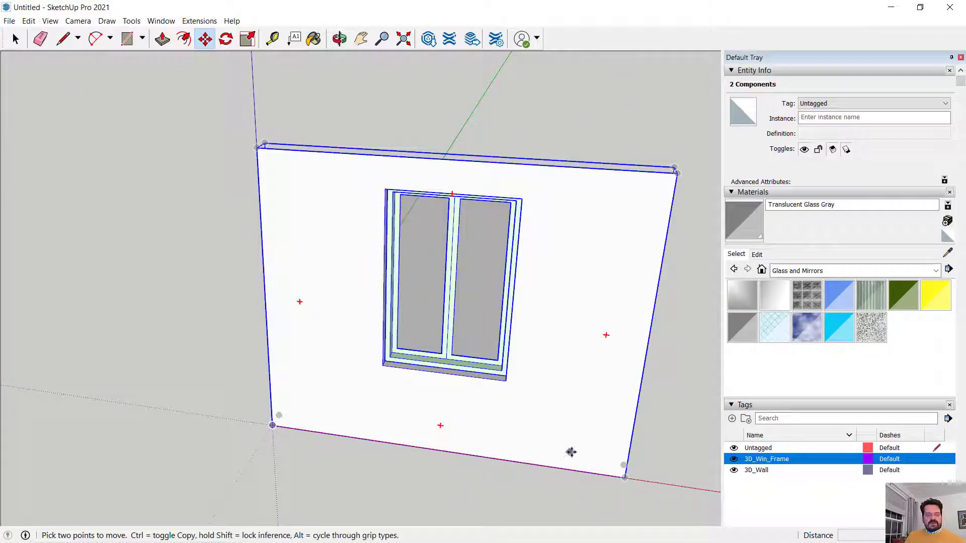
left_click(624, 476)
key("ctrl")
left_click(271, 425)
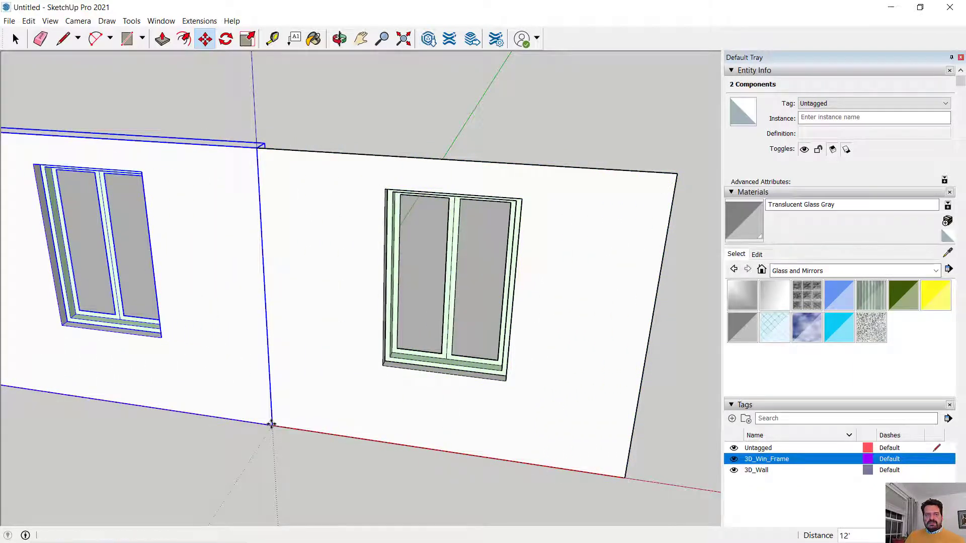
left_click(14, 39)
scroll(281, 194, "down", 3)
middle_click_drag(280, 194, 478, 119)
left_click(690, 184)
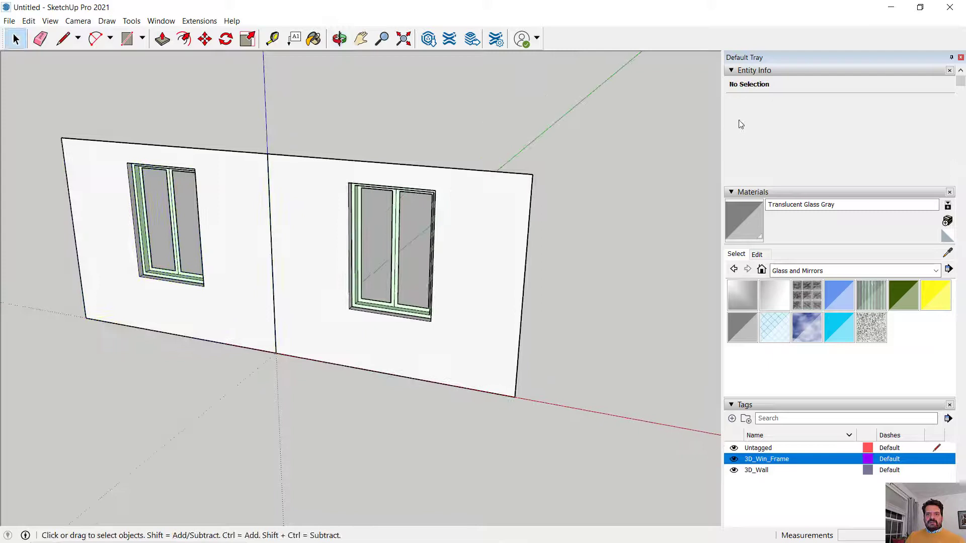
Insert another instance of the Window component from the in-model component collection in front of the walls.
left_click(738, 72)
left_click(745, 83)
left_click(732, 107)
left_click(742, 94)
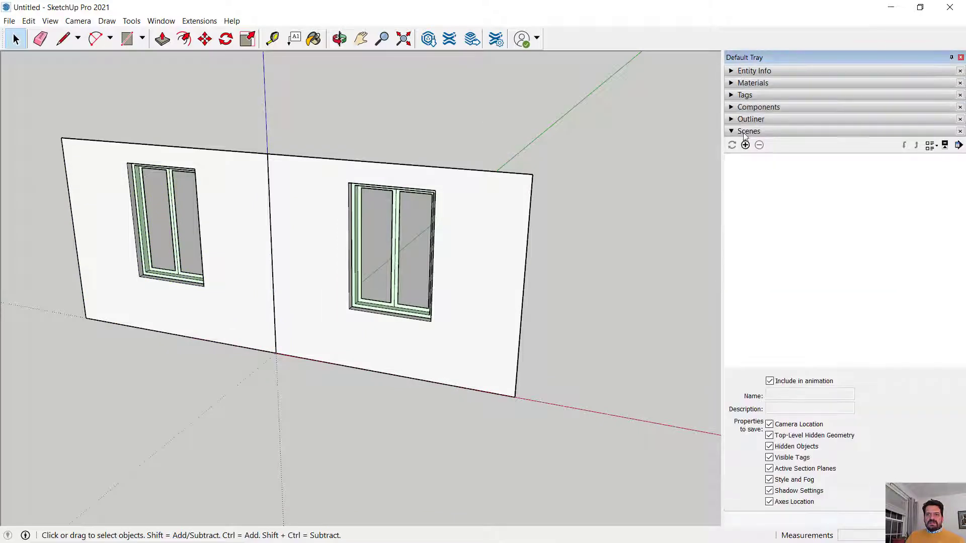
left_click(762, 108)
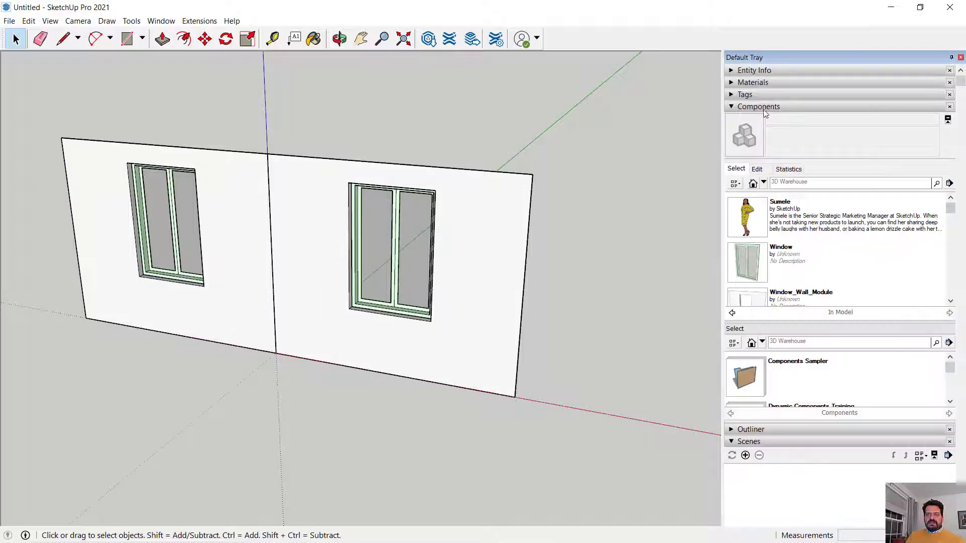
left_click(763, 183)
left_click(782, 200)
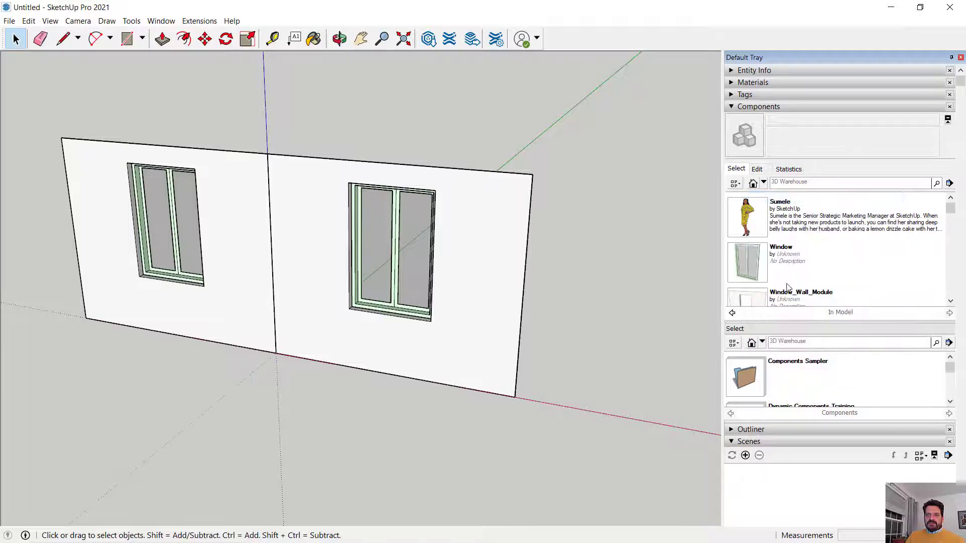
left_click(752, 273)
left_click(216, 400)
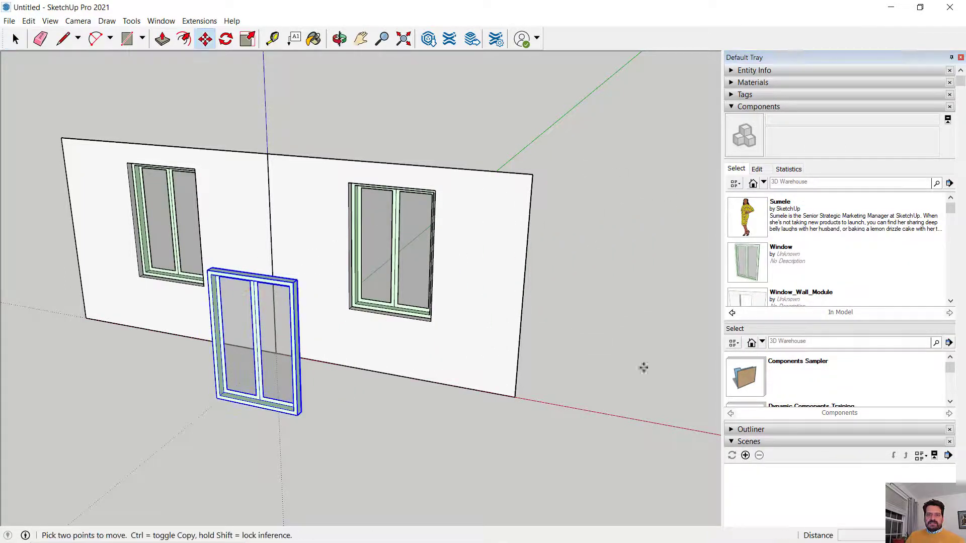
Insert another instance of the Window_Wall_Module component in front of the walls, beside the freestanding window.
scroll(769, 290, "down", 2)
left_click(740, 268)
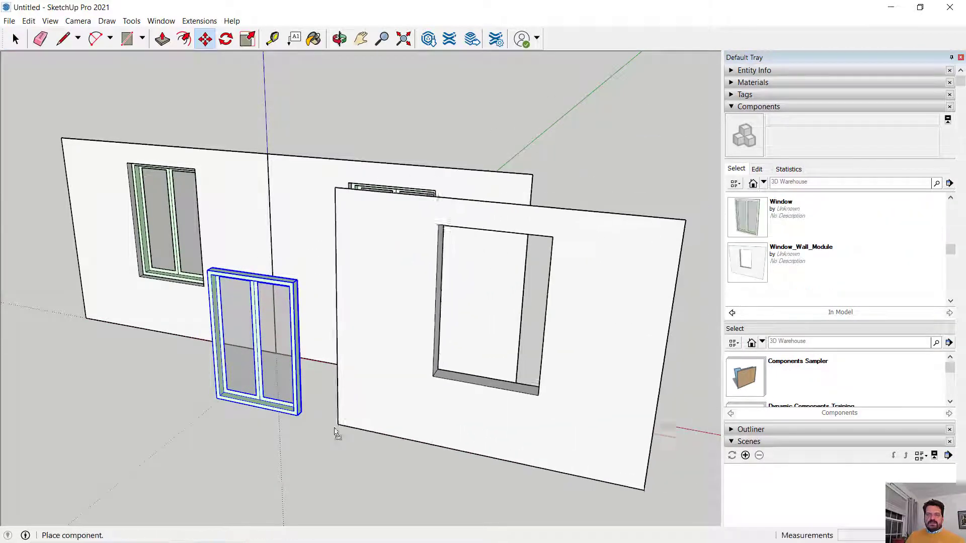
left_click(334, 432)
middle_click_drag(277, 338, 273, 377)
key("m")
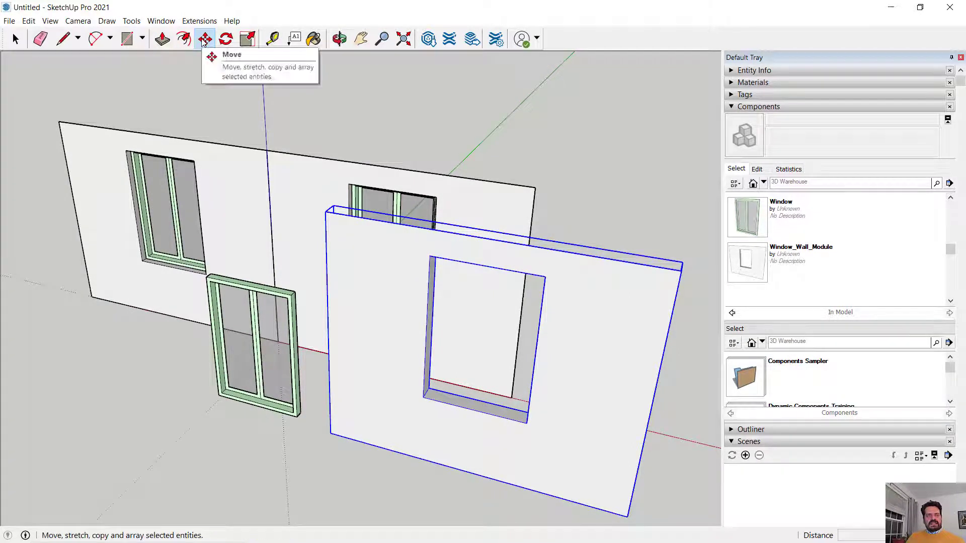
left_click(752, 83)
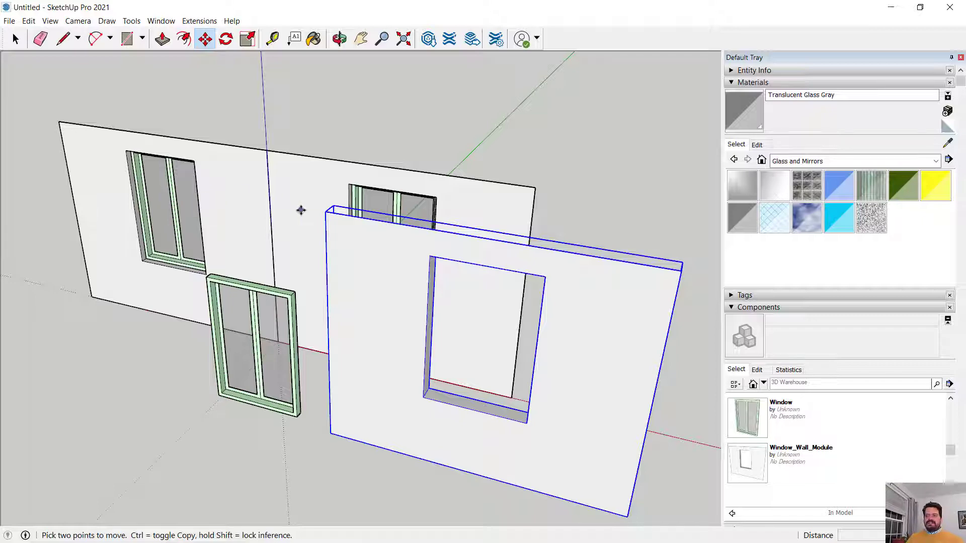
middle_click_drag(376, 185, 332, 158)
middle_click_drag(248, 174, 341, 176)
left_click(15, 38)
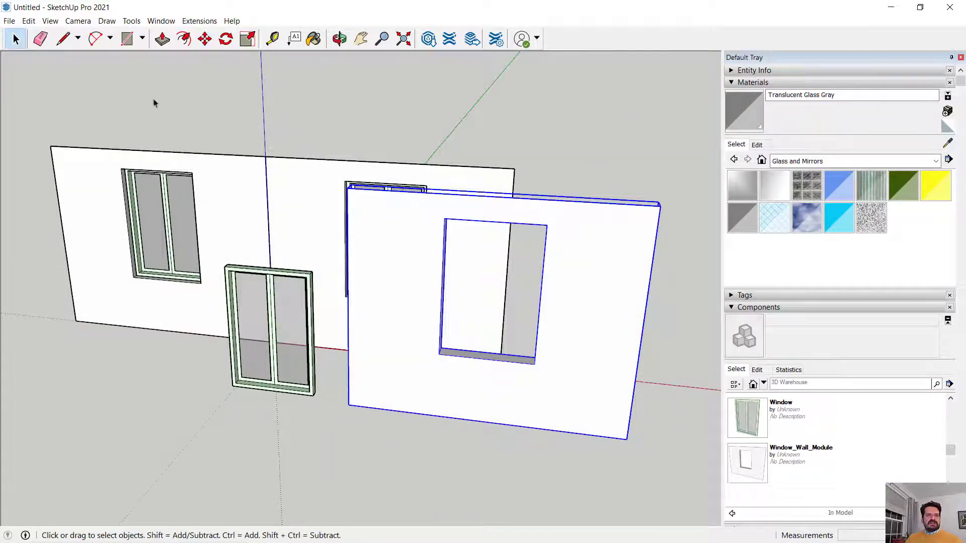